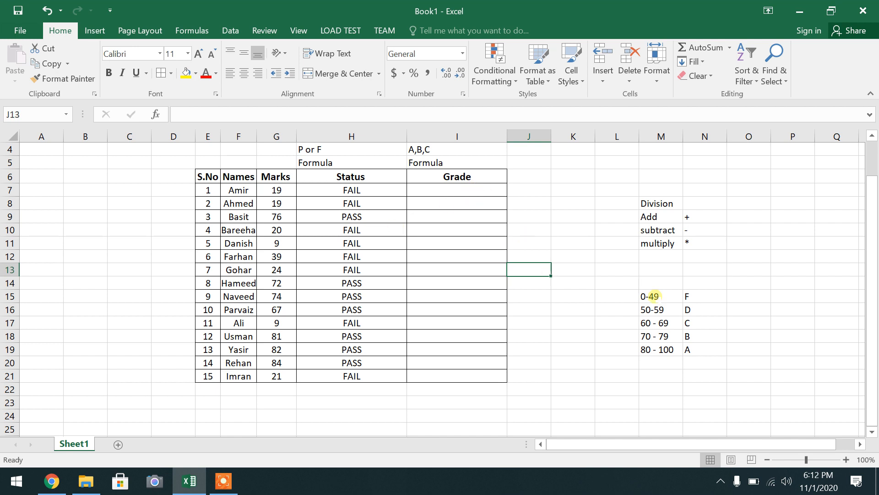
# Center-align the marks ranges and letter grades in cells M15:N19.
pyautogui.moveTo(650, 296); pyautogui.dragTo(701, 362)
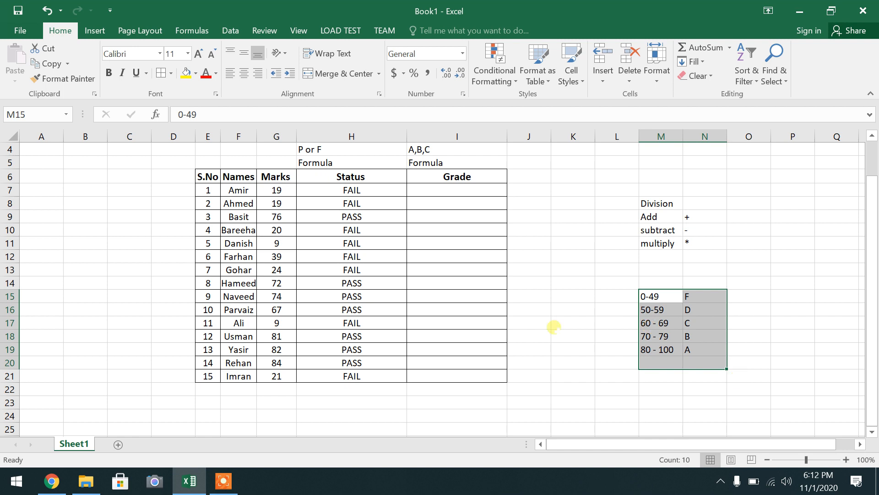
pyautogui.click(666, 350)
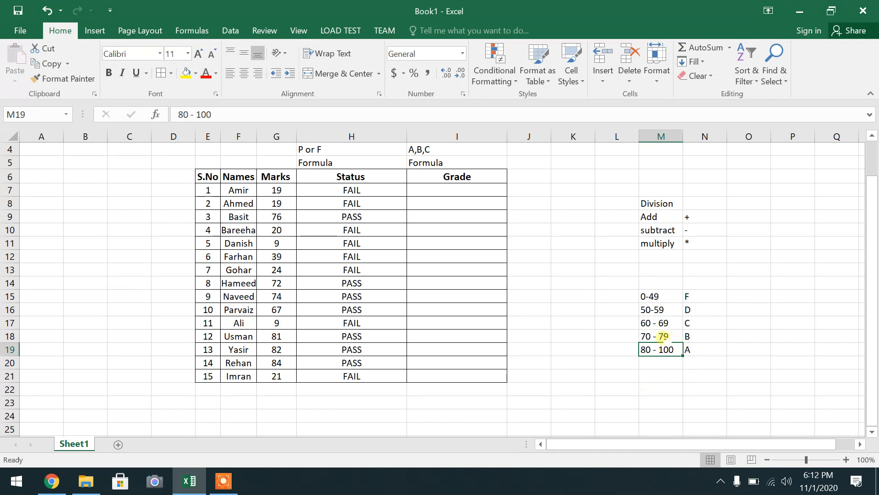
pyautogui.click(658, 336)
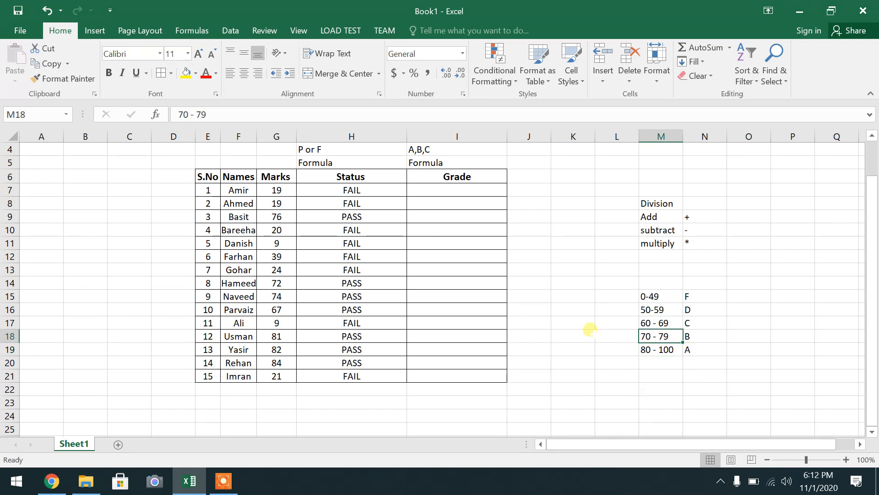
pyautogui.click(662, 352)
pyautogui.moveTo(709, 351); pyautogui.dragTo(646, 296)
pyautogui.click(245, 71)
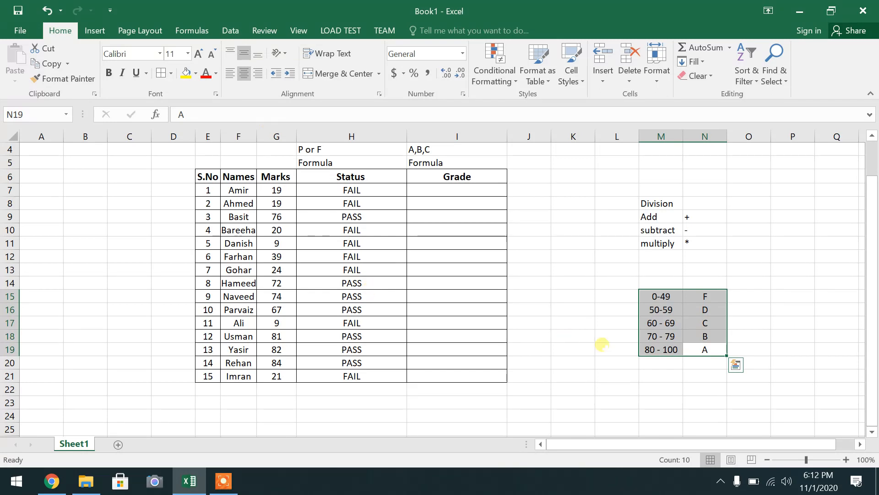
pyautogui.click(601, 346)
# Begin an IF formula in Grade cell I7 with the logical test g7>=80.
pyautogui.click(471, 188)
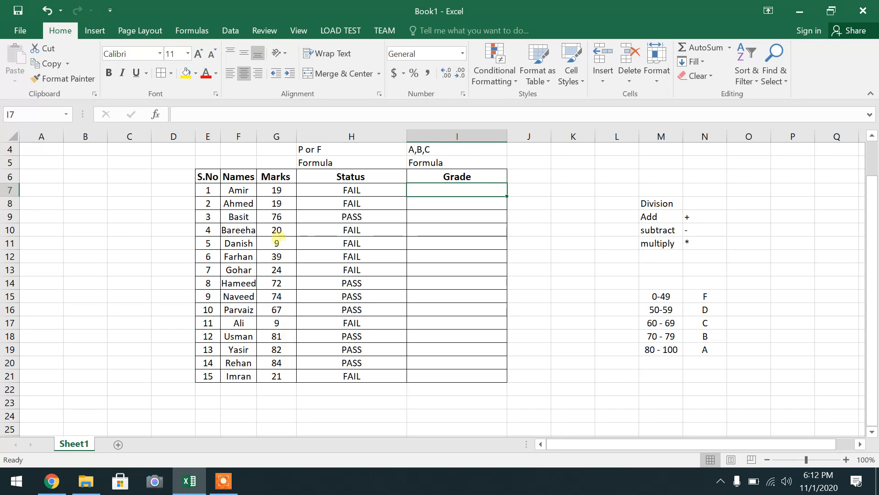
pyautogui.moveTo(276, 190)
pyautogui.mouseDown()
pyautogui.moveTo(277, 376)
pyautogui.moveTo(274, 189)
pyautogui.mouseUp()
pyautogui.click(460, 188)
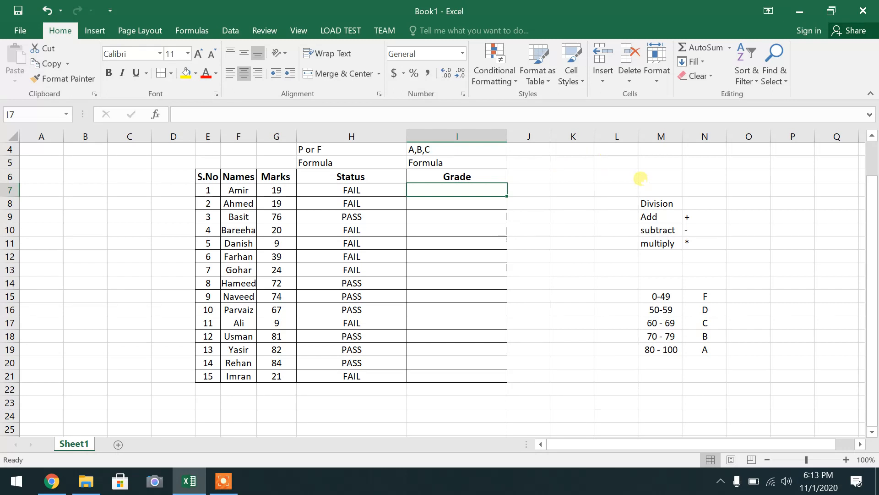
pyautogui.write('=')
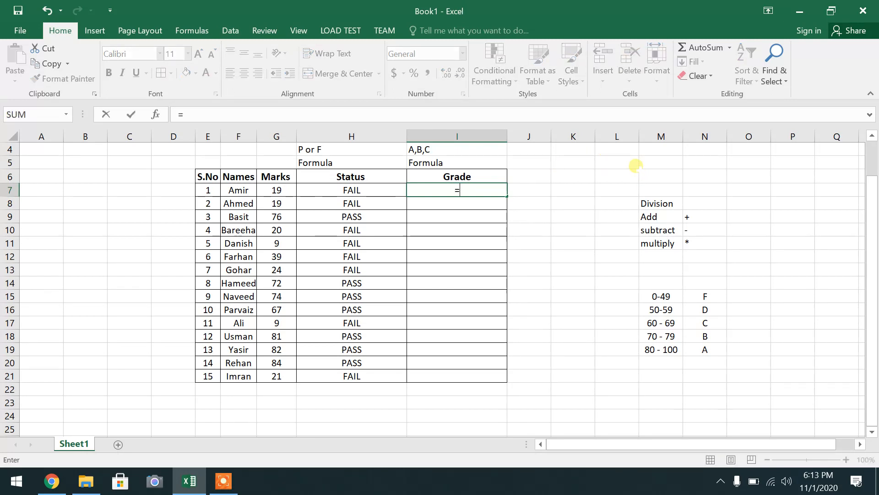
pyautogui.write('if')
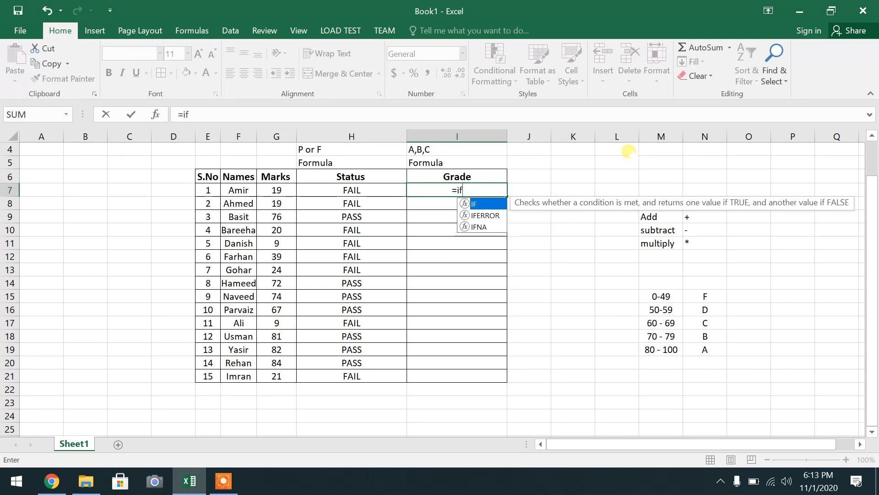
pyautogui.doubleClick(476, 203)
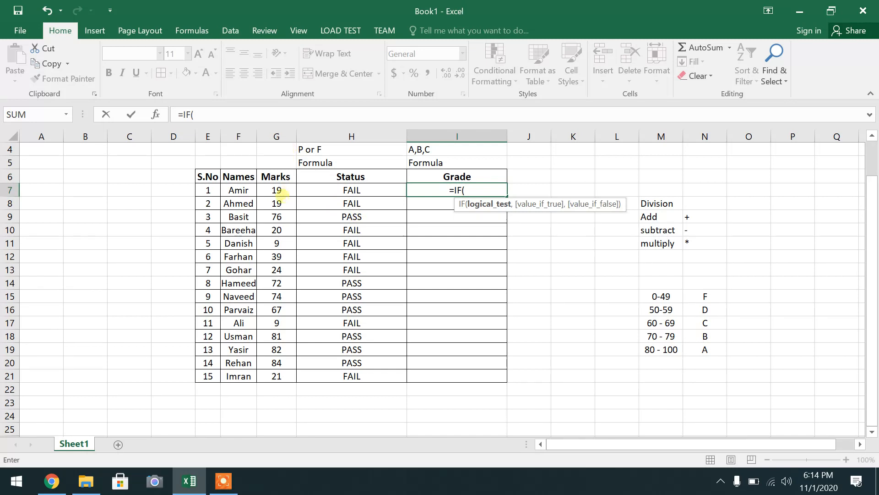
pyautogui.write('g7')
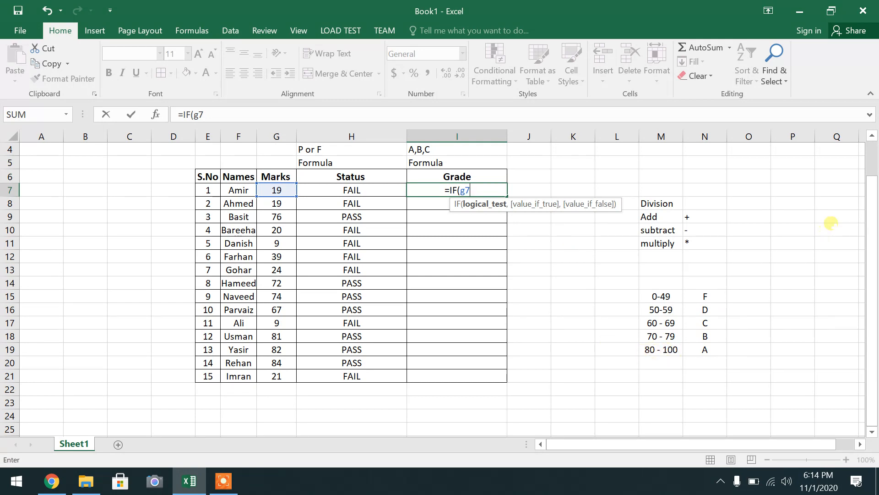
pyautogui.write('>=80')
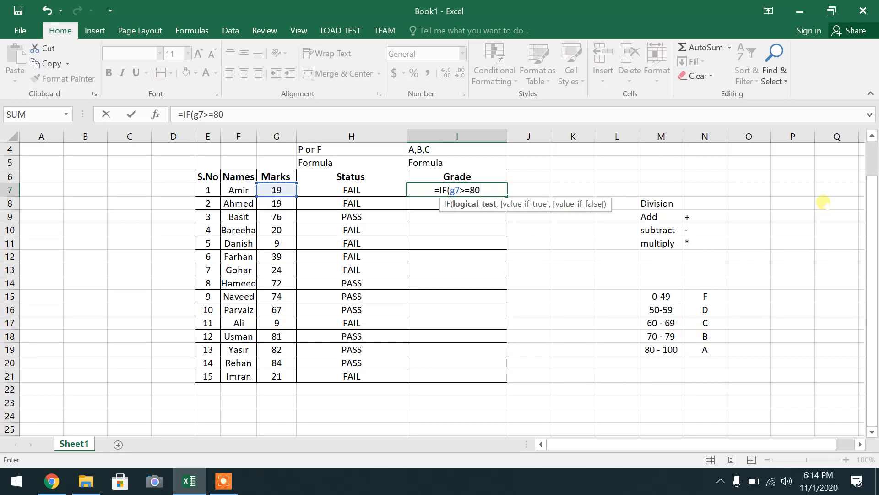
pyautogui.write(',')
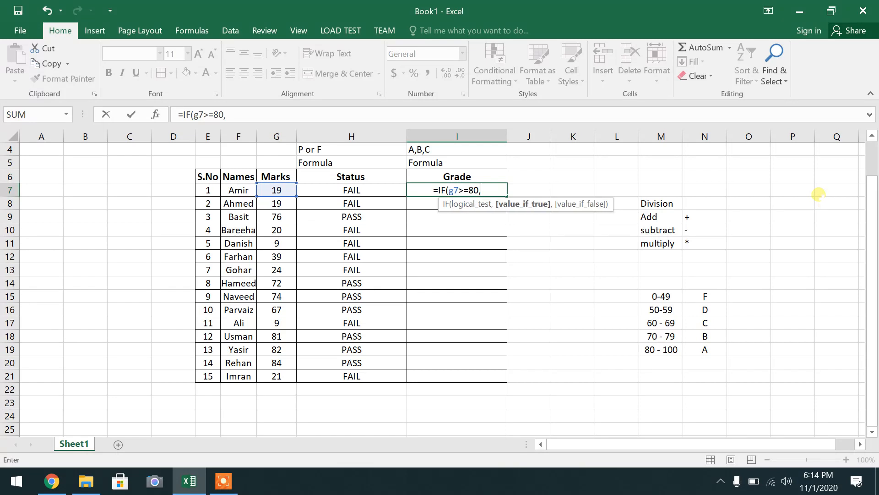
pyautogui.write('"')
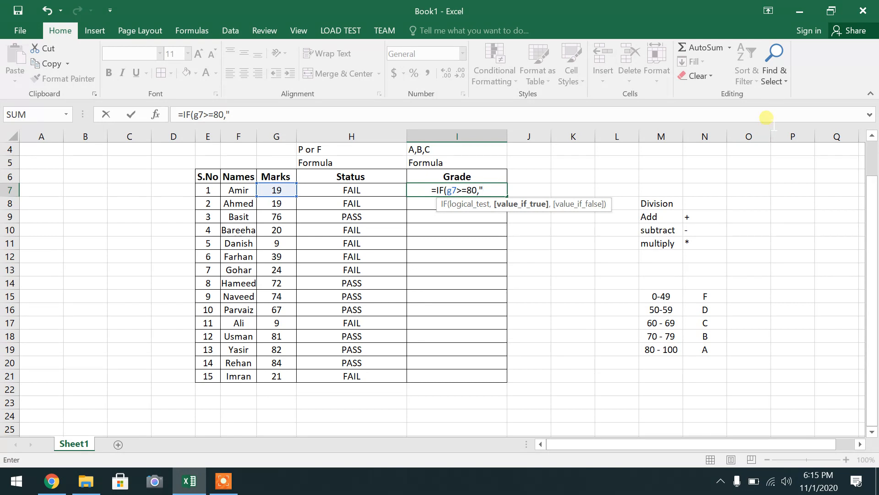
pyautogui.write('A"')
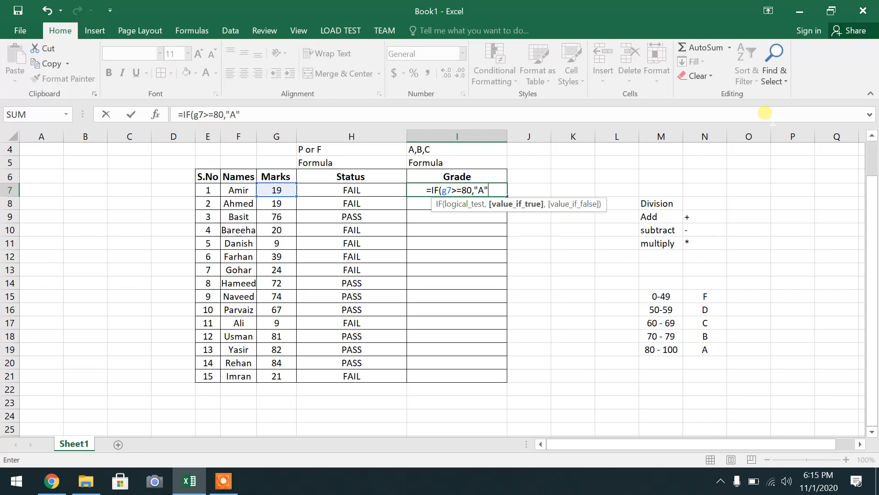
pyautogui.press('BackSpace')
pyautogui.press('BackSpace')
pyautogui.press('BackSpace')
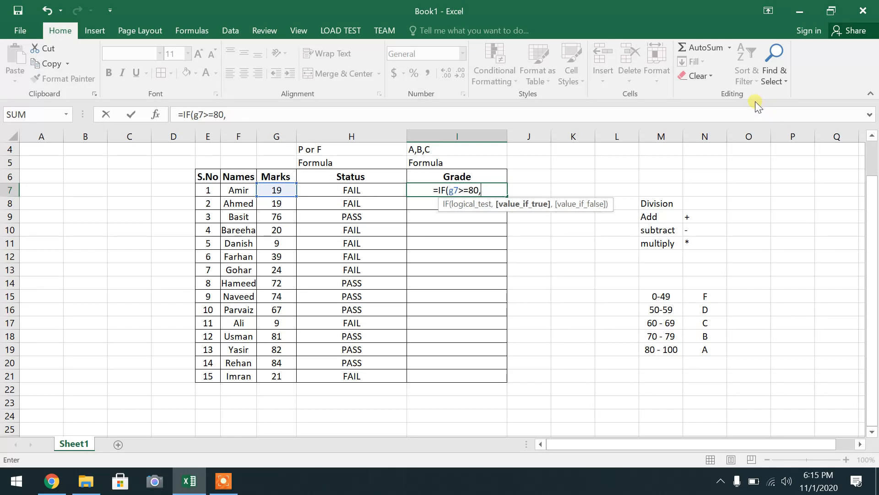
pyautogui.write("'")
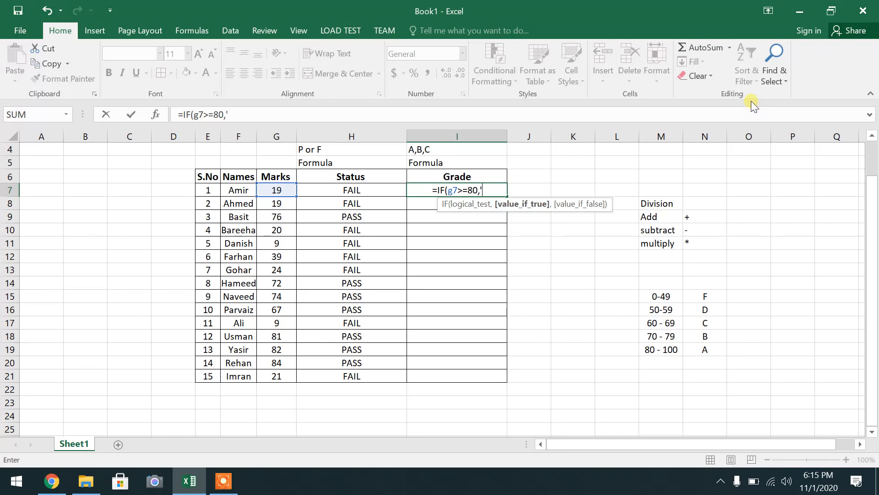
pyautogui.write("A'")
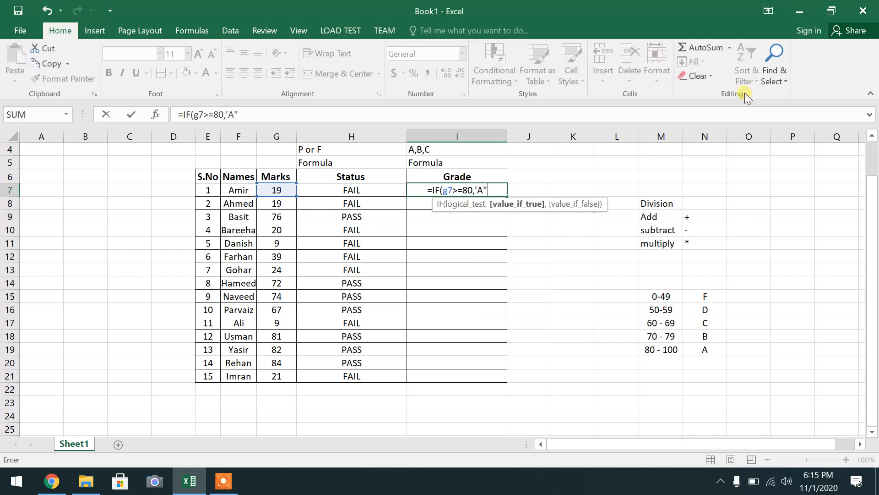
pyautogui.press('BackSpace')
pyautogui.press('BackSpace')
pyautogui.press('BackSpace')
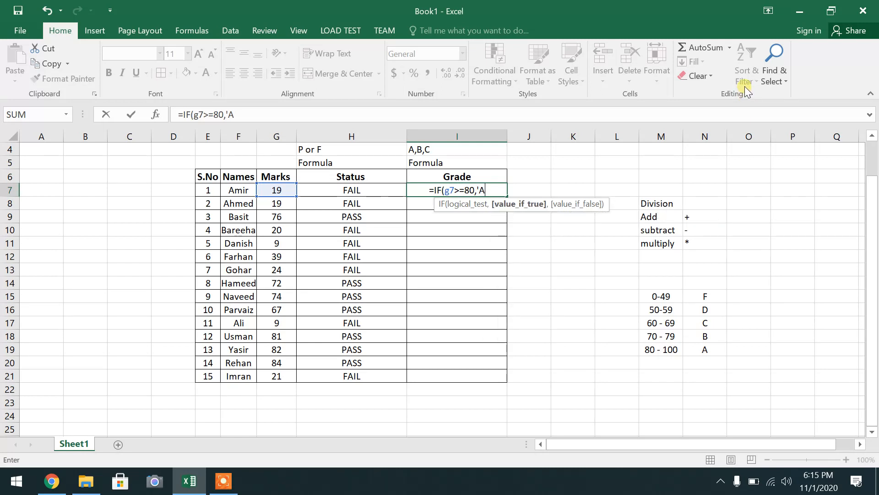
# Add "A" in double quotation marks as the formula's value-if-true argument, followed by a comma.
pyautogui.write('"')
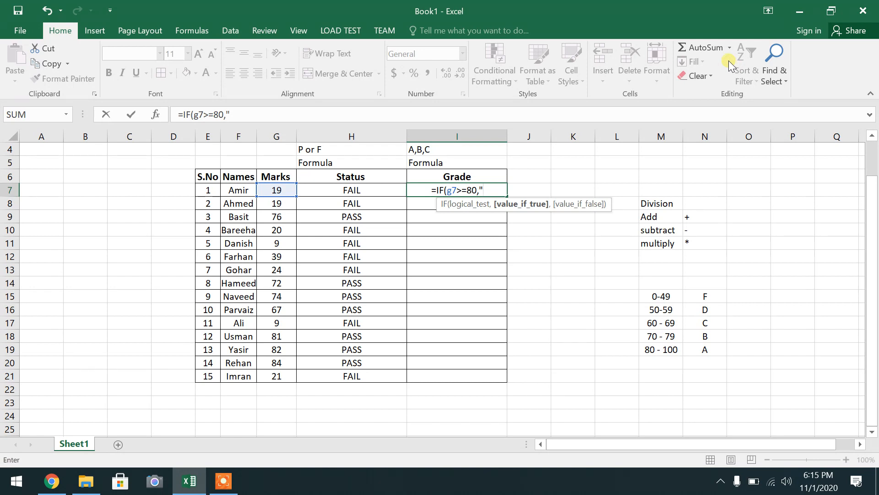
pyautogui.write('A"')
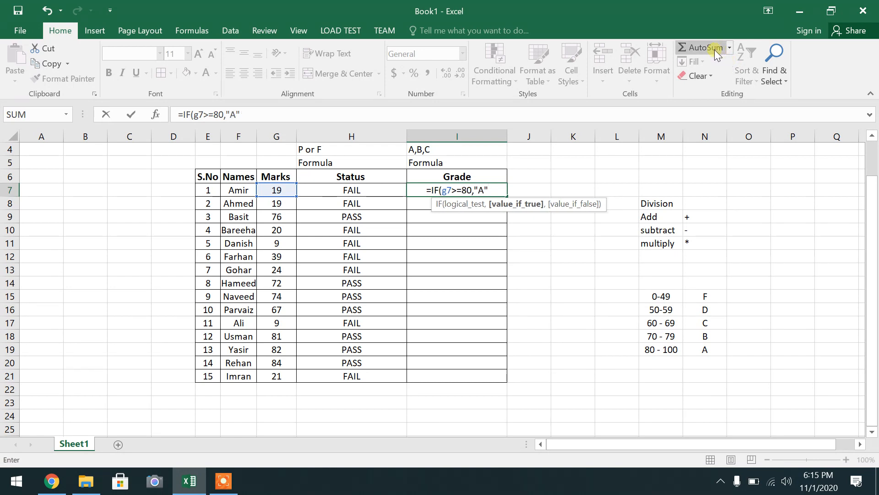
pyautogui.write(',')
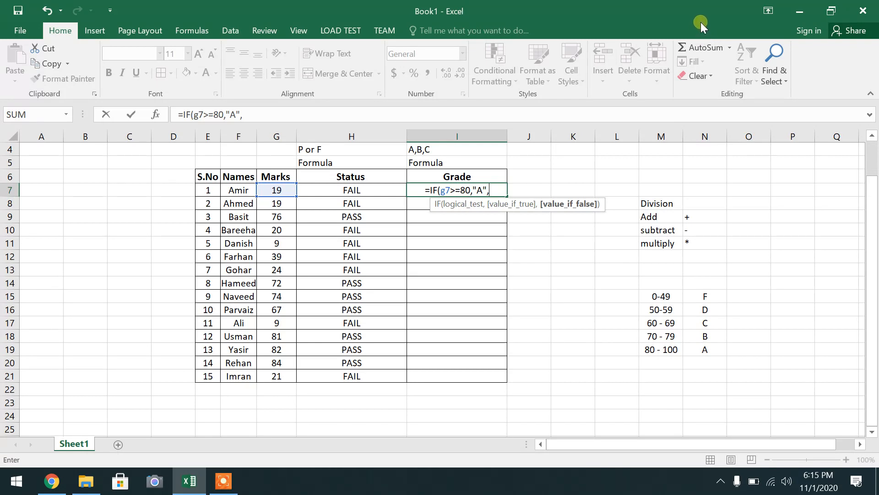
# Nest a second IF as the value-if-false argument, testing g7>=70 and returning "B".
pyautogui.write('if')
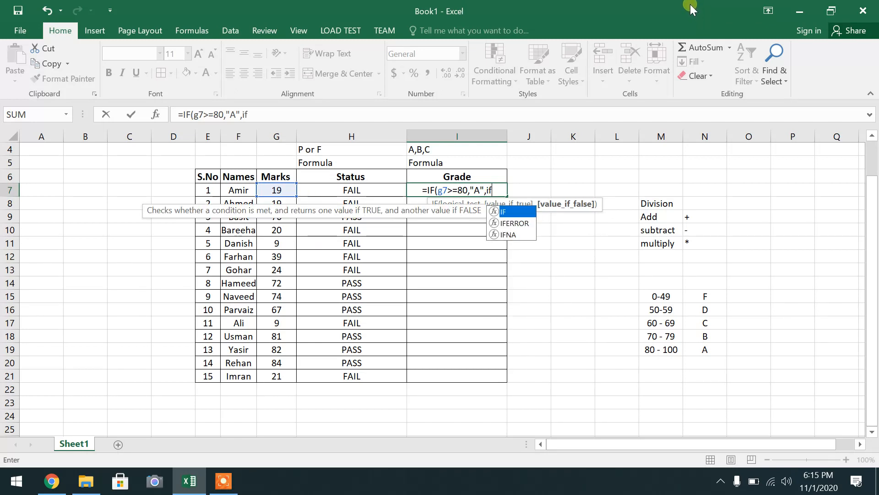
pyautogui.write('(')
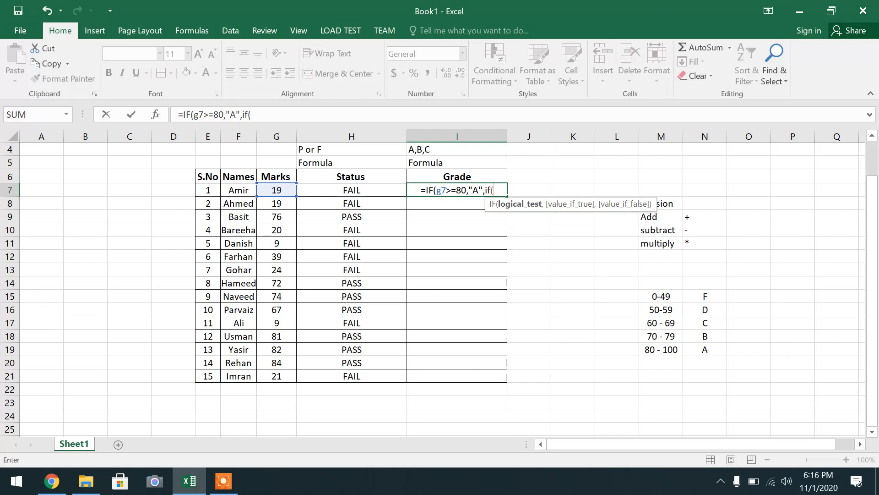
pyautogui.write('g7')
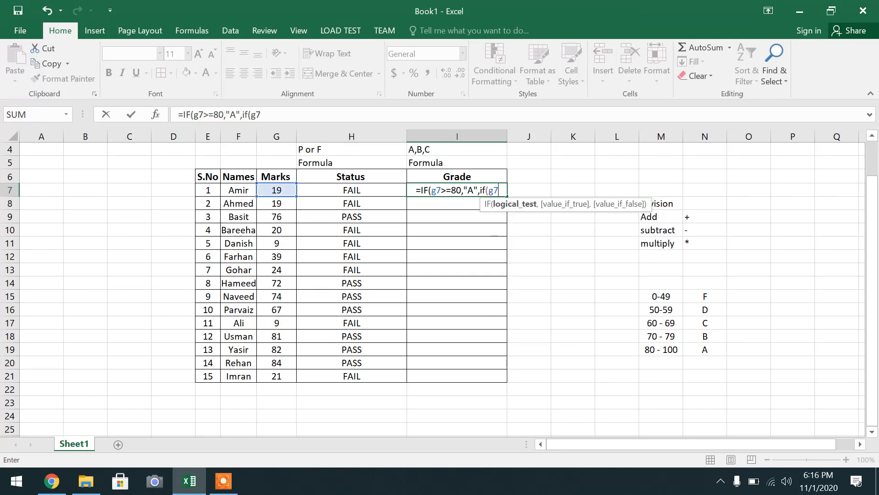
pyautogui.write('>=')
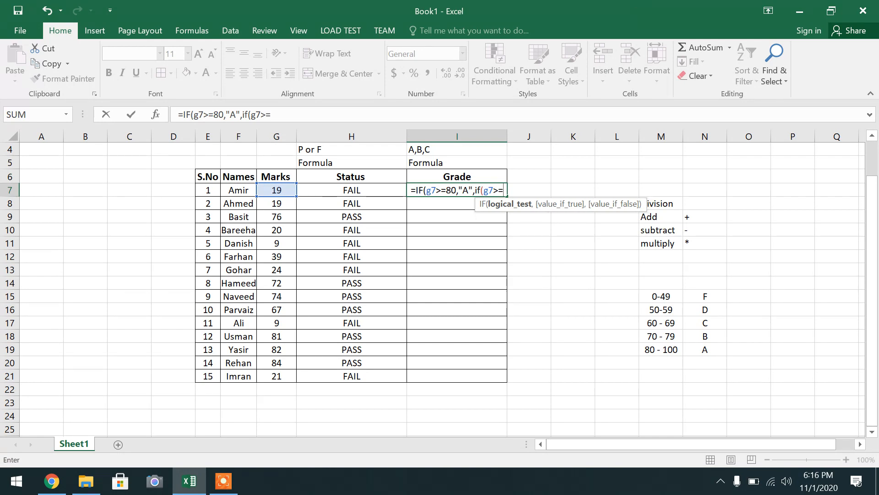
pyautogui.write('70')
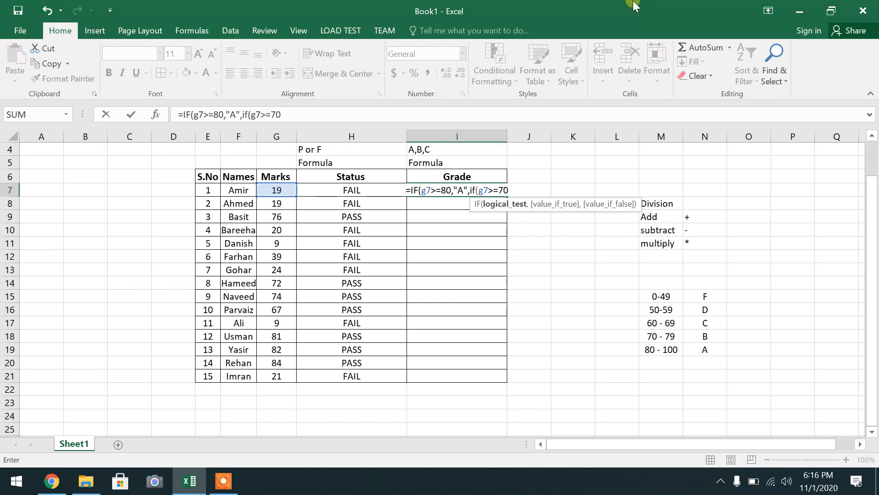
pyautogui.write(',')
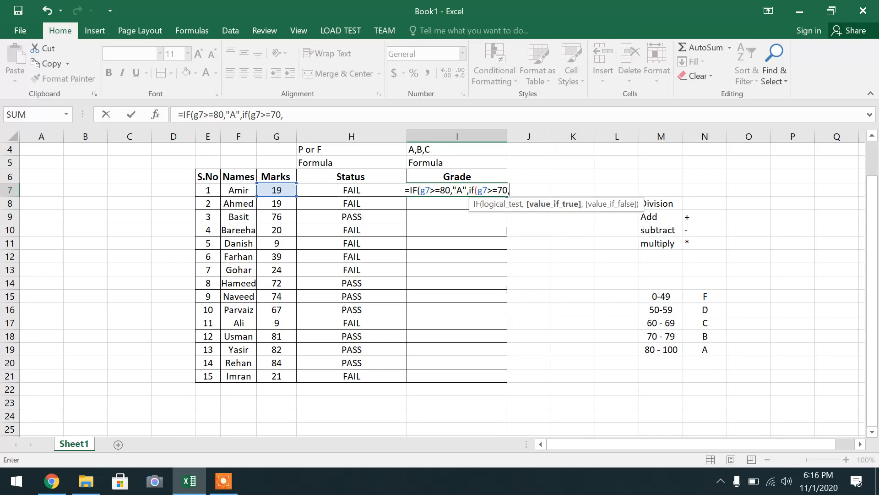
pyautogui.write('"')
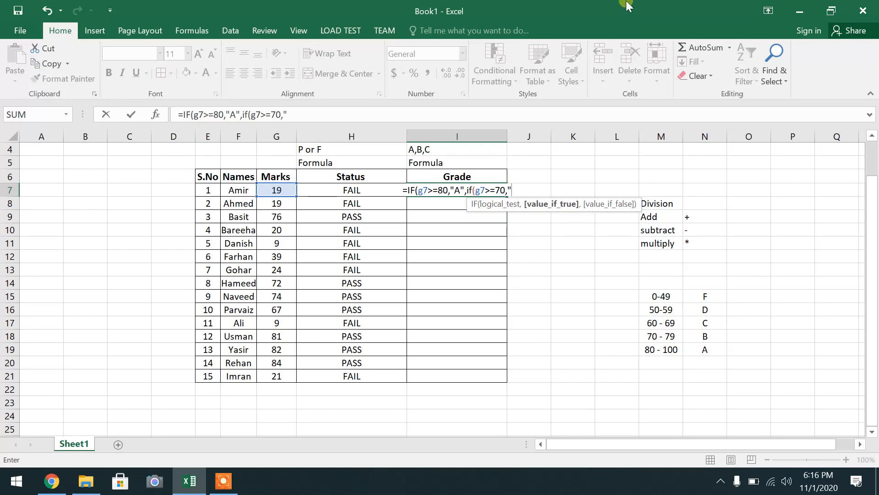
pyautogui.write('B')
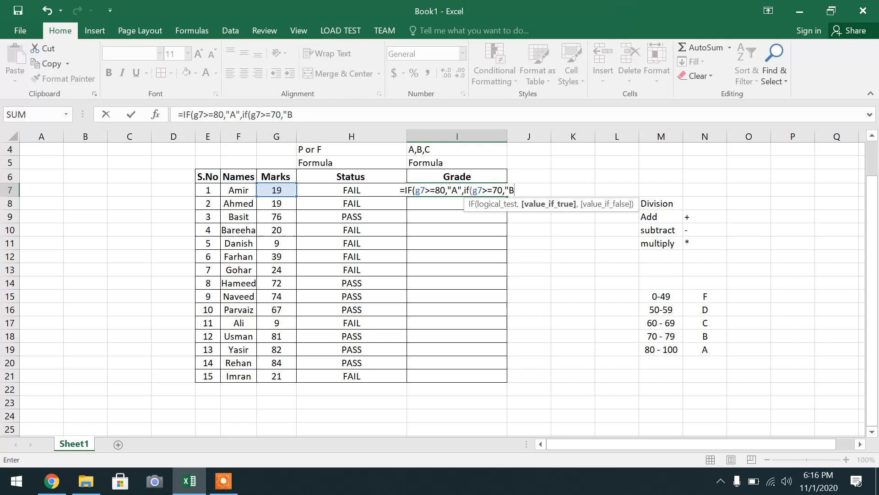
pyautogui.write('"')
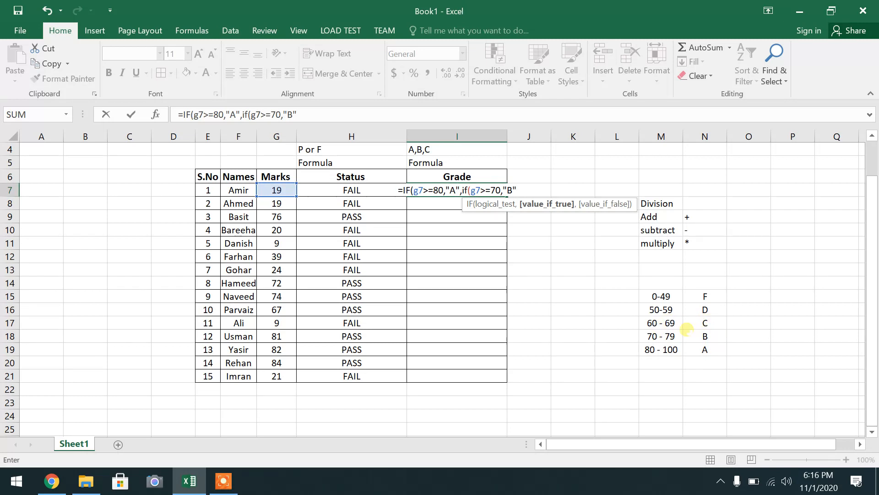
# Nest a third IF as the value-if-false argument, testing g7>=60 and returning "C".
pyautogui.write(',if')
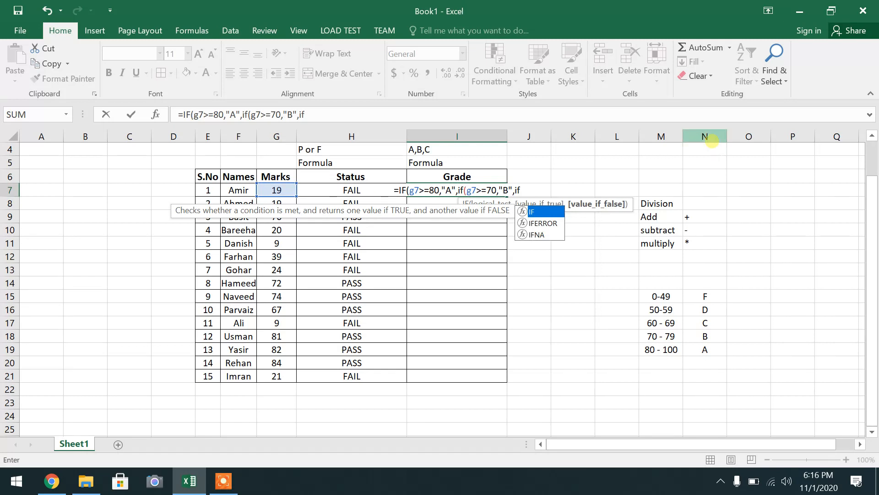
pyautogui.write('(')
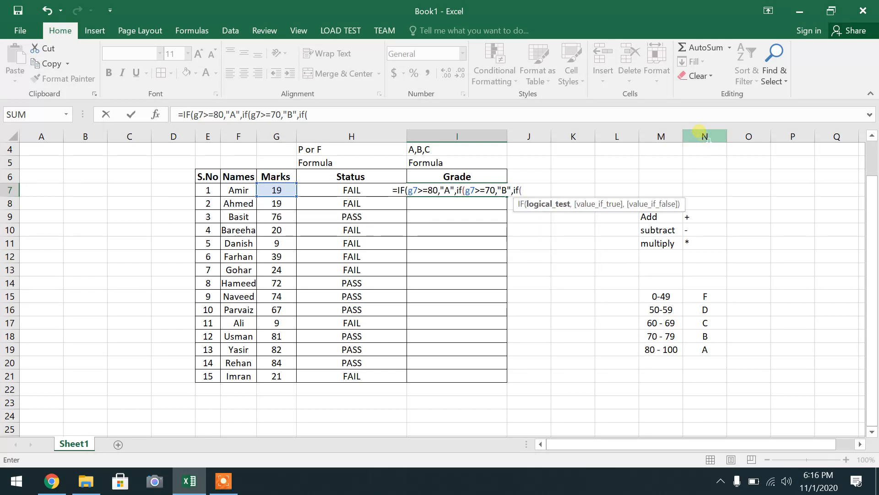
pyautogui.write('g7')
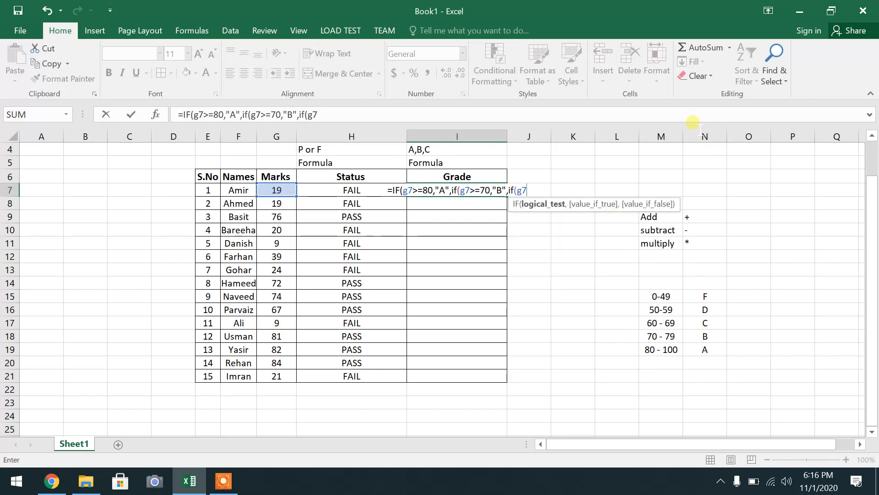
pyautogui.write('>')
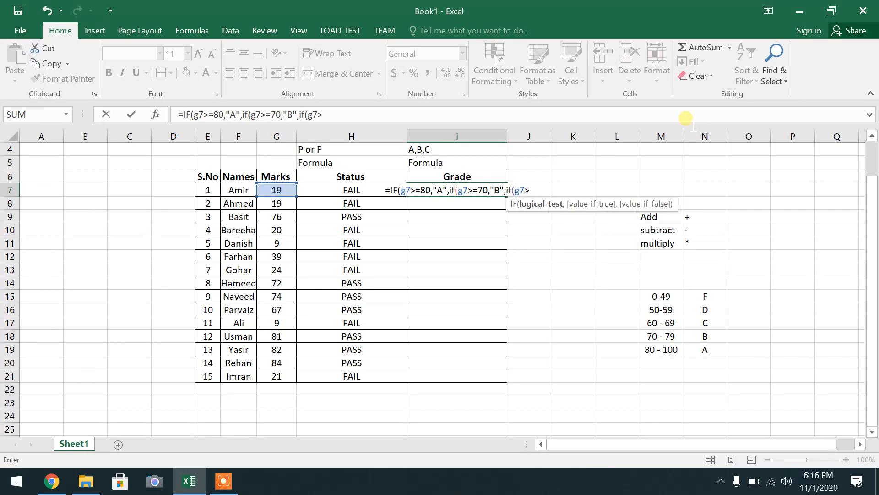
pyautogui.write('=60')
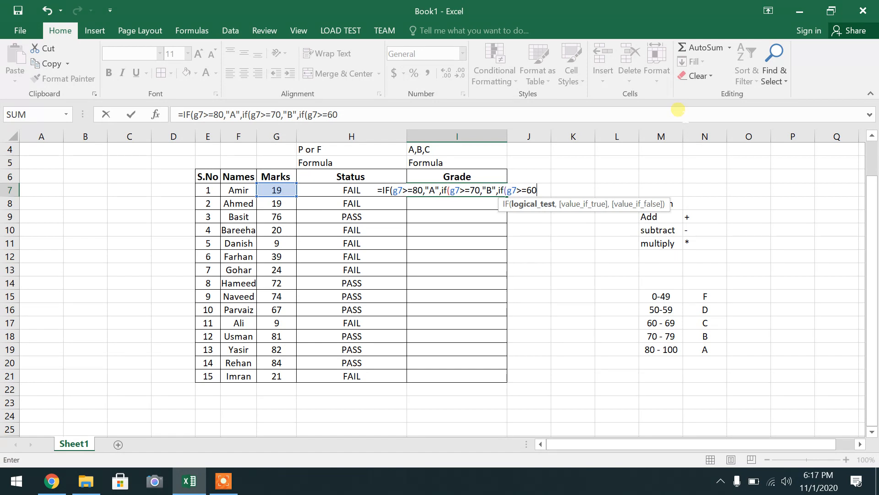
pyautogui.write(',"')
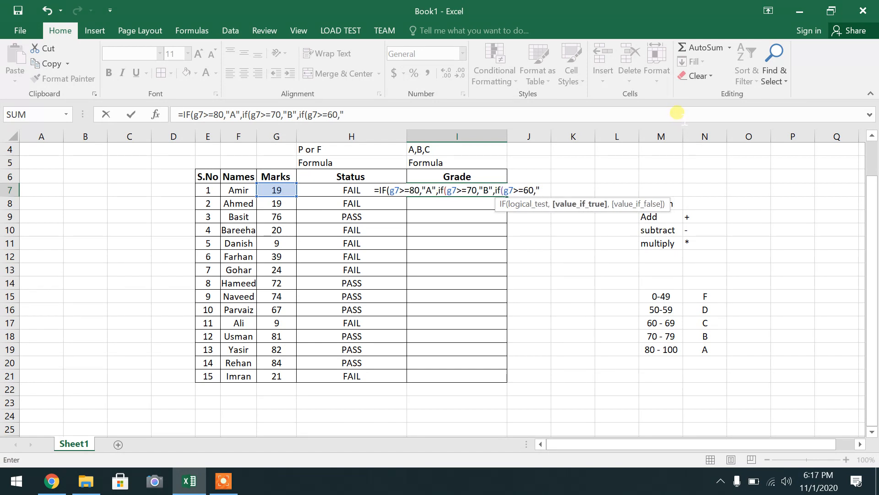
pyautogui.write('C"')
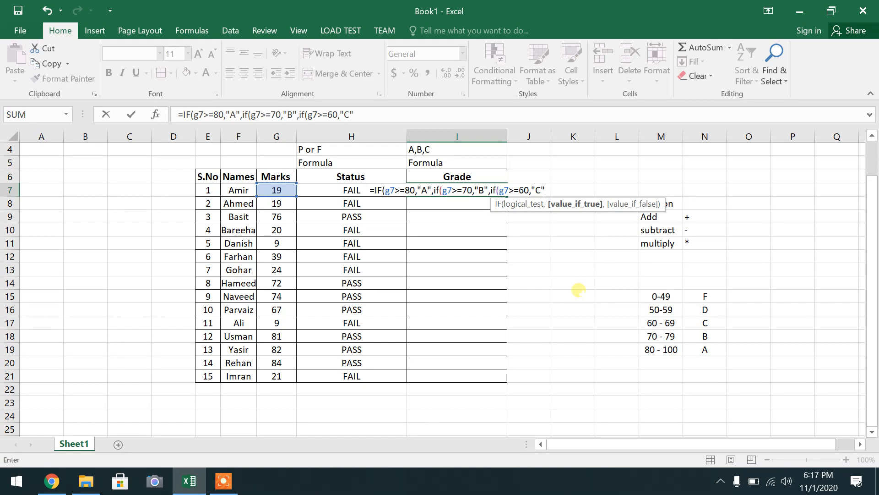
# Nest a fourth IF inside the third one's value-if-false argument, testing g7>=50 and returning "D".
pyautogui.write(',')
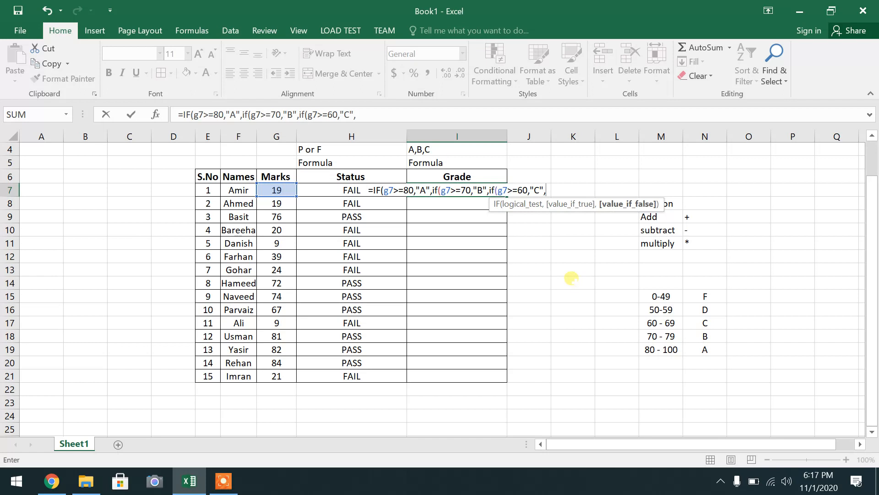
pyautogui.write('if')
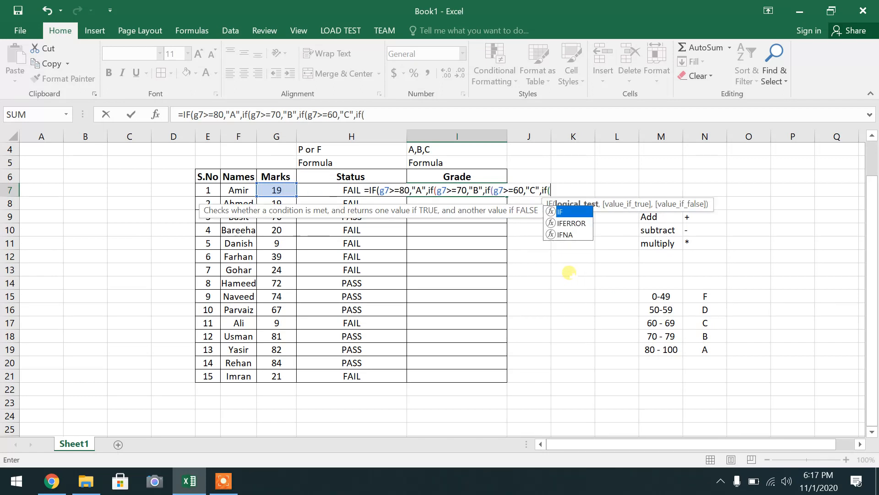
pyautogui.write('(')
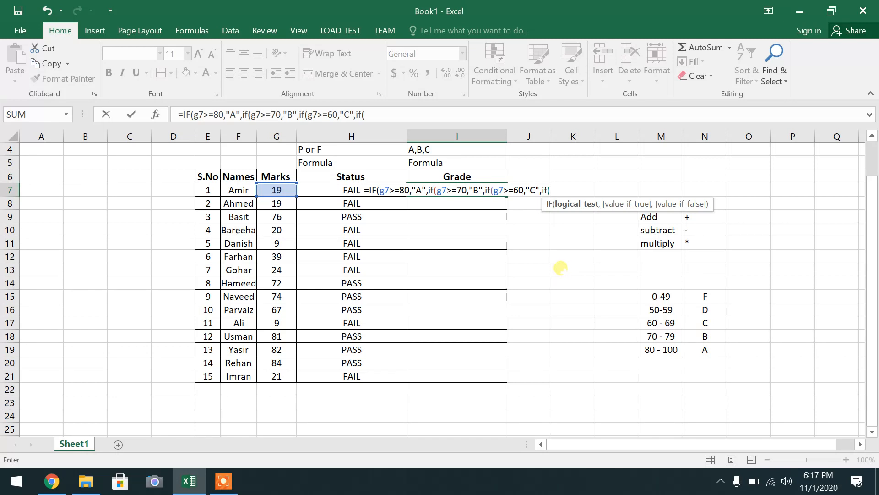
pyautogui.write('g7')
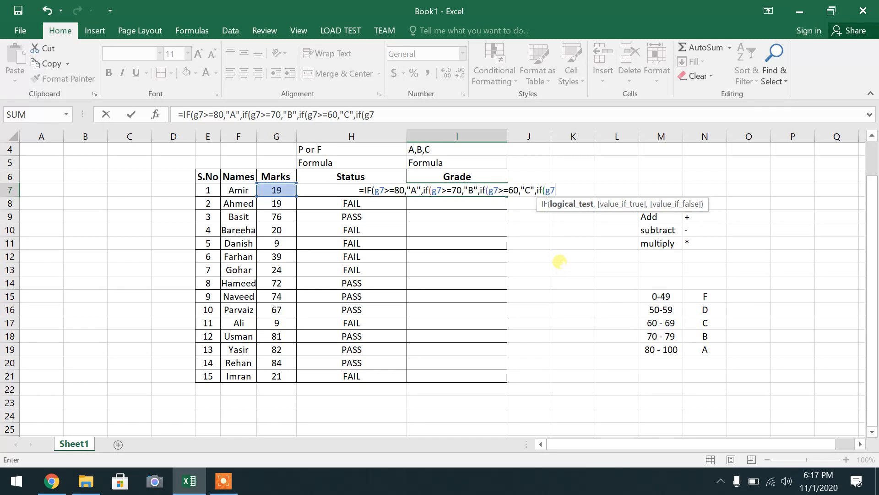
pyautogui.write('>=')
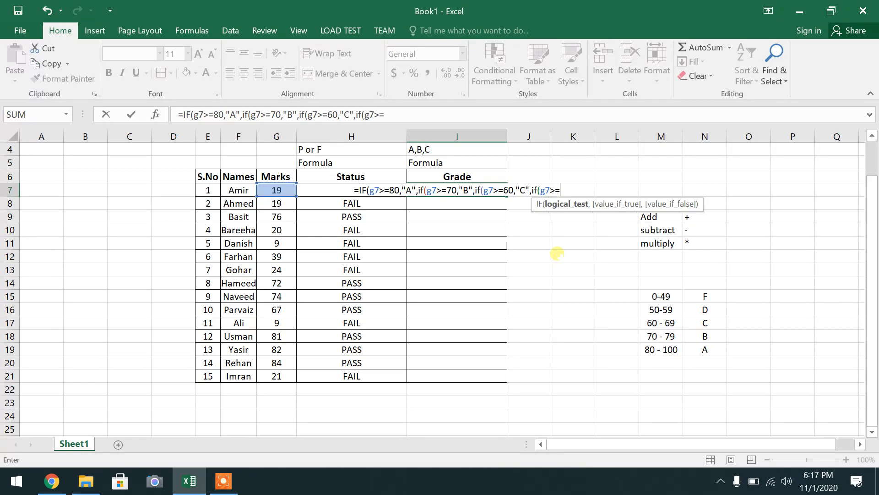
pyautogui.write('5')
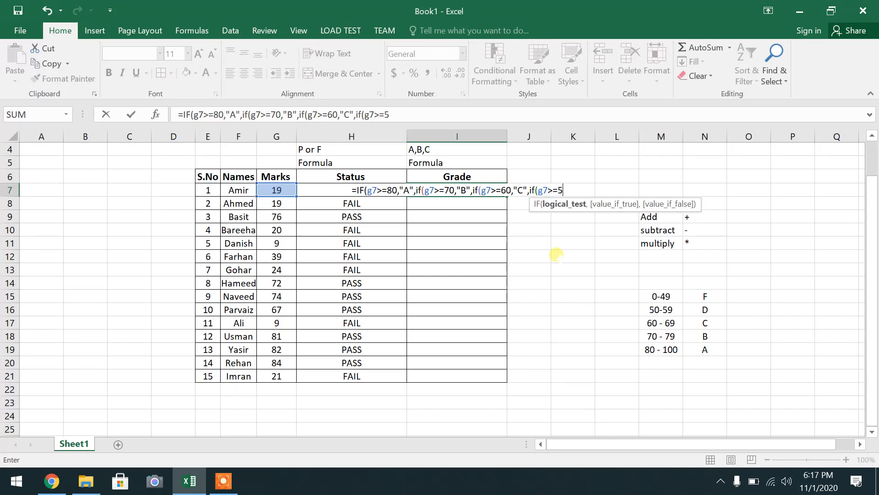
pyautogui.write('0,"')
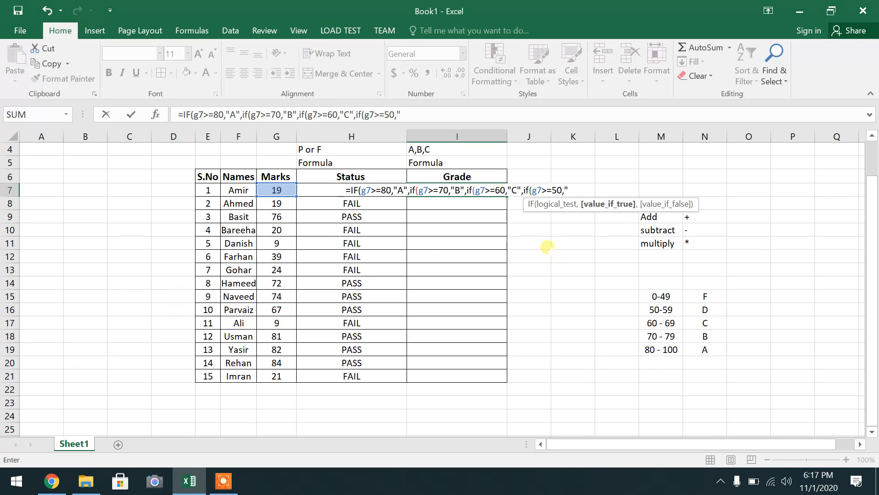
pyautogui.write('D"')
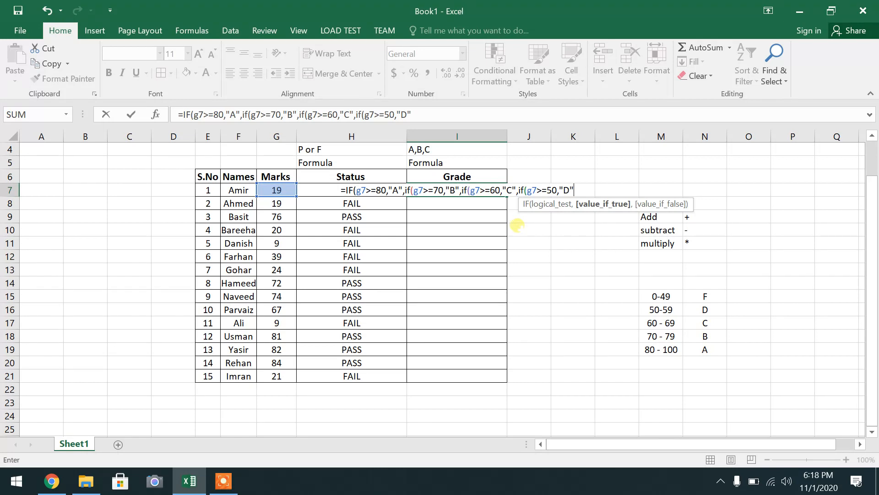
# Add "F" as the final value-if-false argument, close all four nested IFs with parentheses, and enter the formula in I7.
pyautogui.write(',')
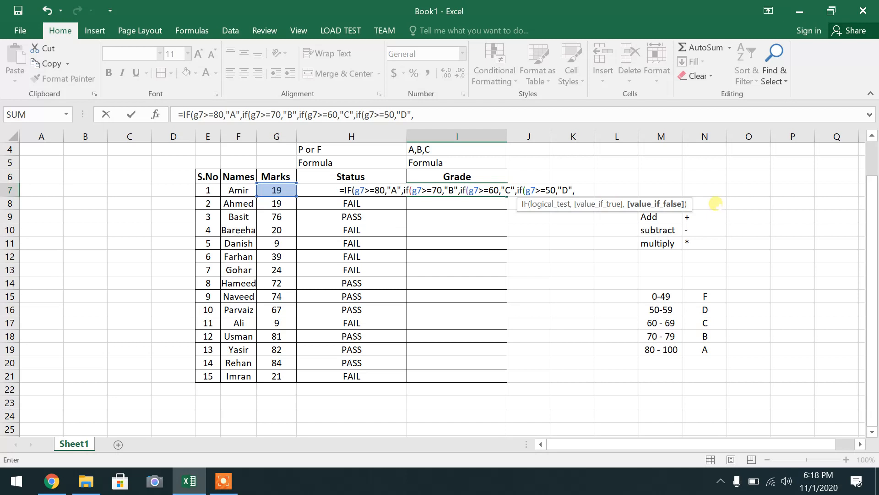
pyautogui.write('"F"')
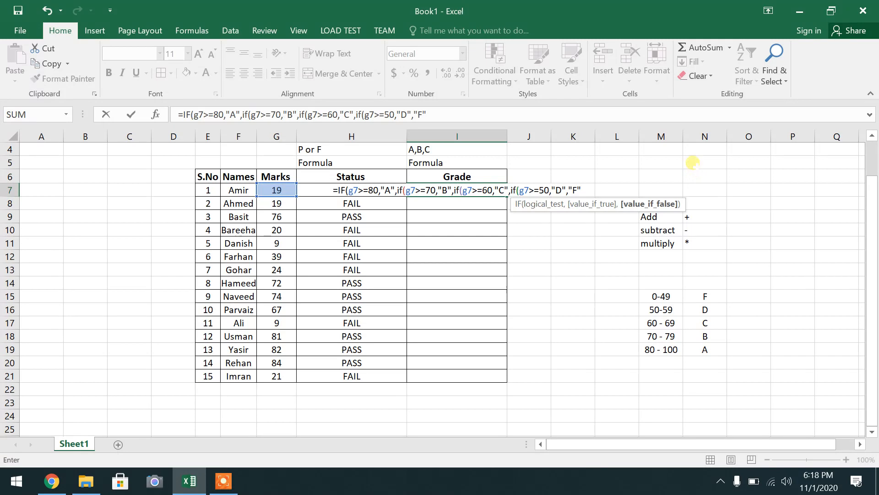
pyautogui.write(')')
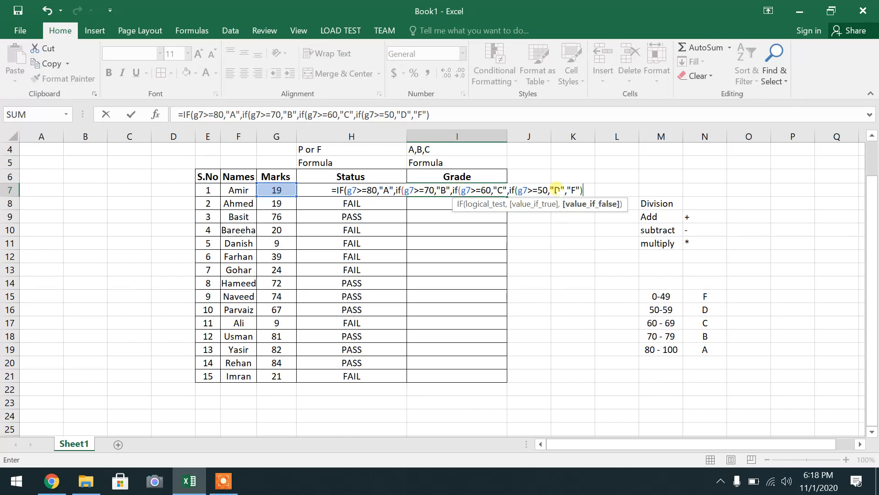
pyautogui.write(')')
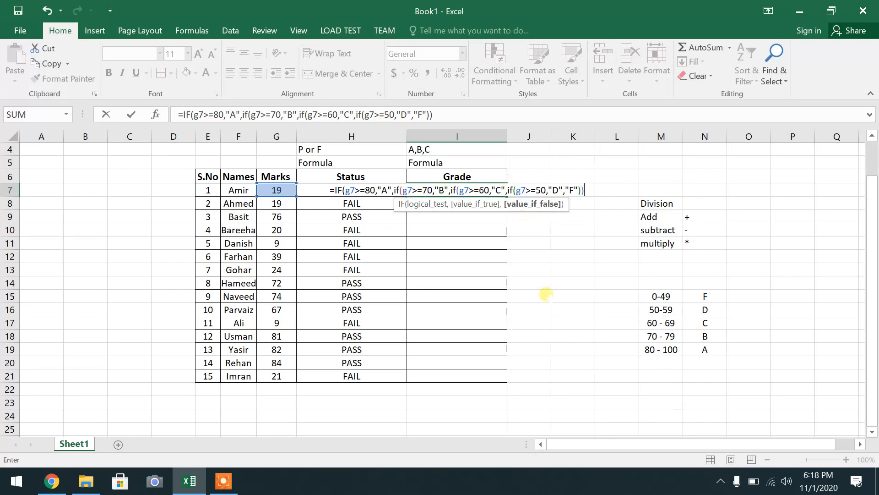
pyautogui.write(')')
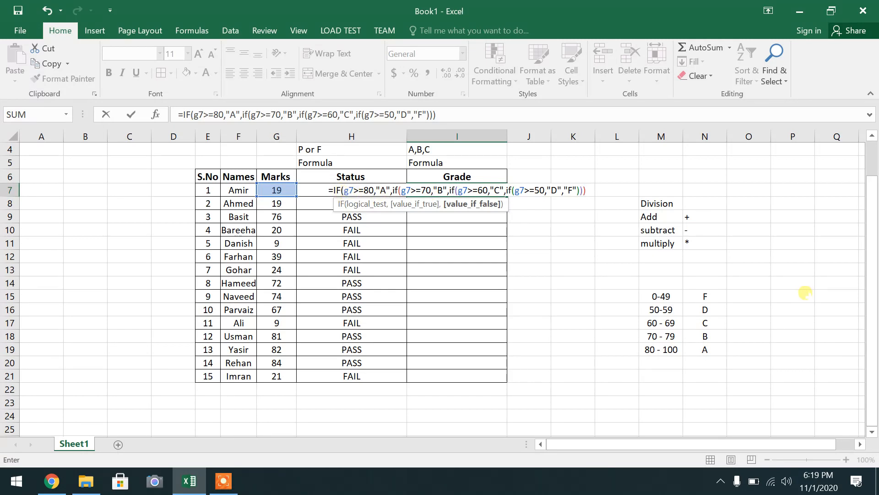
pyautogui.write(')')
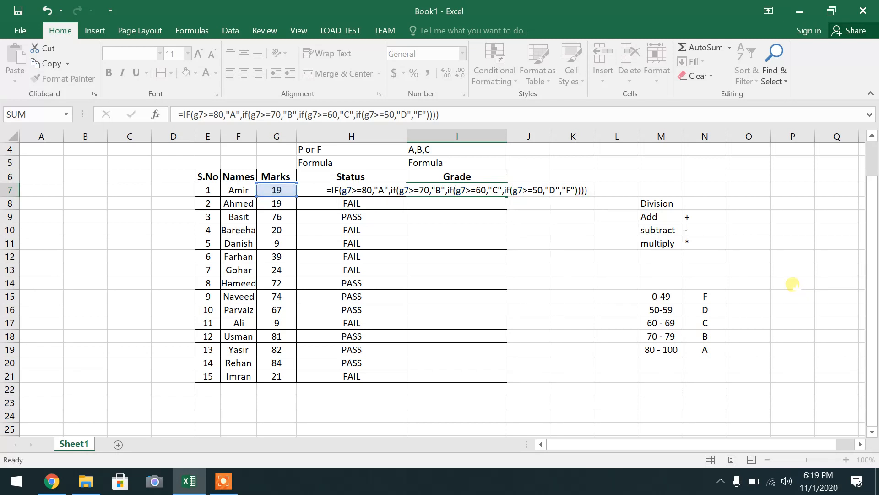
pyautogui.press('Return')
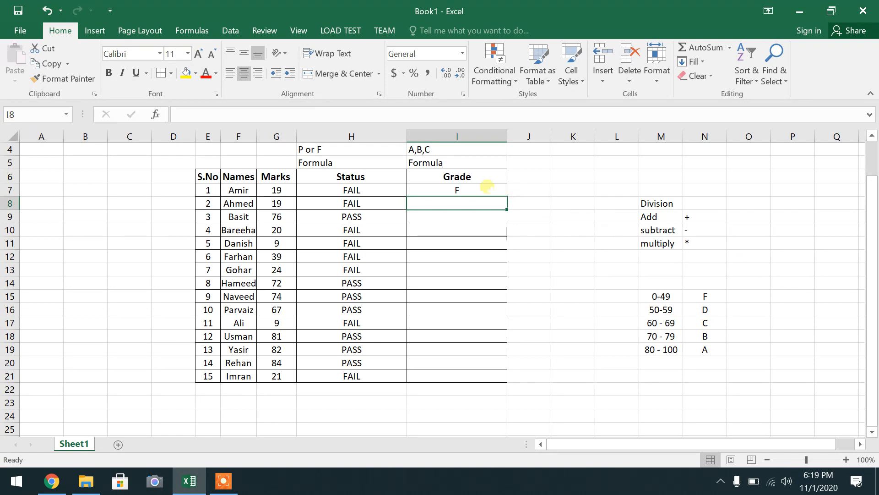
# Fill the grade formula from I7 down the Grade column through I21.
pyautogui.click(468, 190)
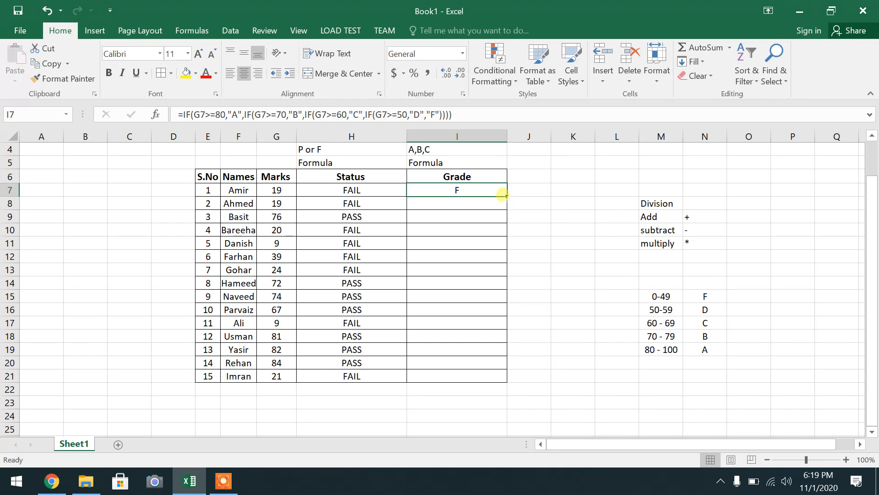
pyautogui.moveTo(507, 196); pyautogui.dragTo(487, 376)
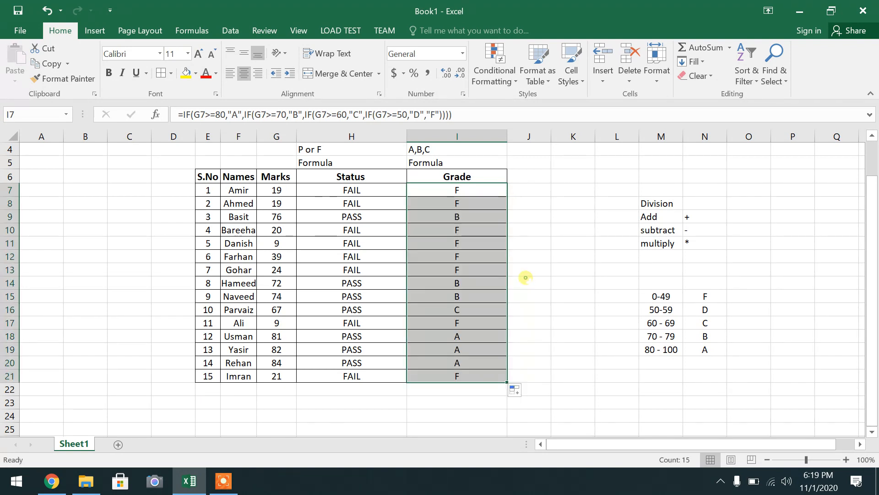
pyautogui.click(525, 277)
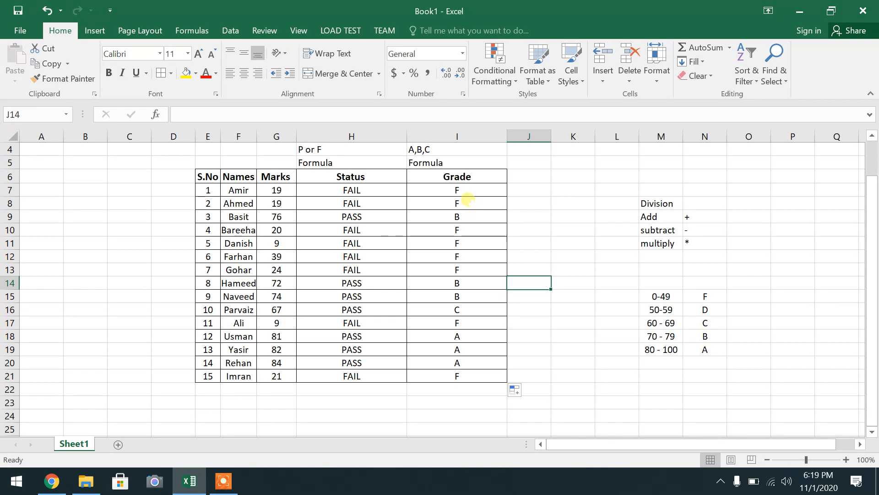
# Widen the Marks column G and the Names column F.
pyautogui.moveTo(297, 134); pyautogui.dragTo(319, 133)
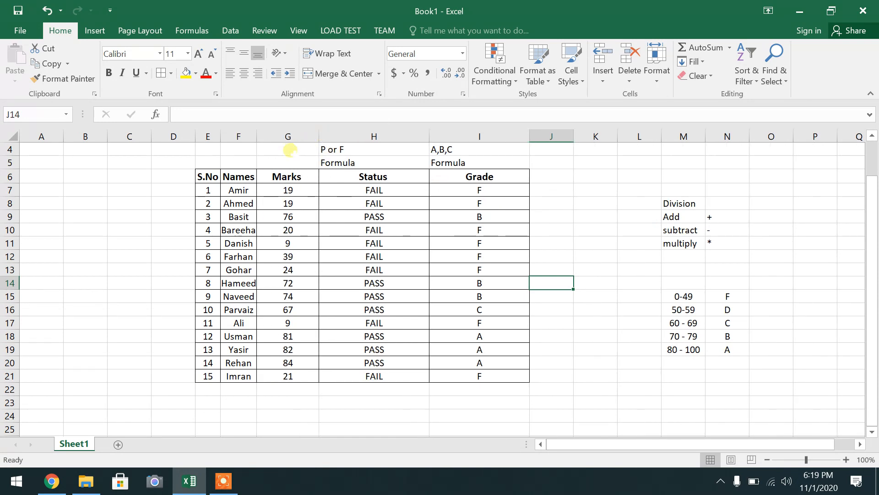
pyautogui.moveTo(256, 138); pyautogui.dragTo(289, 136)
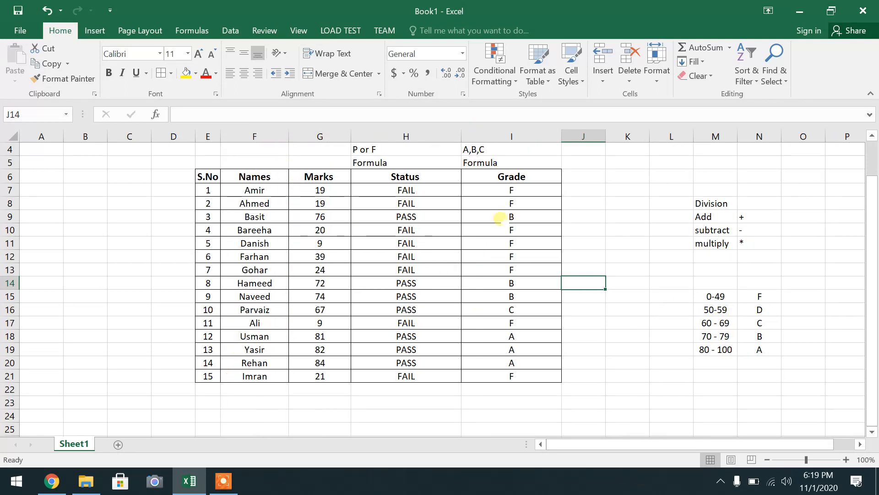
pyautogui.click(590, 233)
pyautogui.click(503, 82)
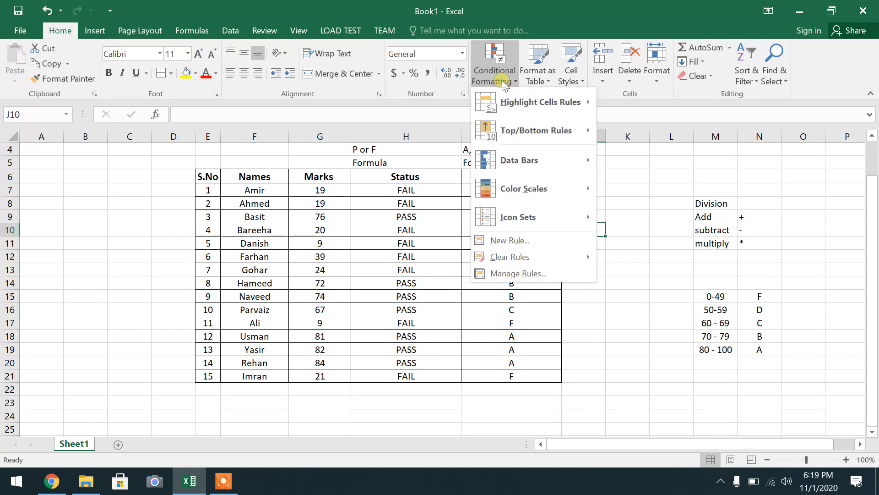
pyautogui.moveTo(512, 113)
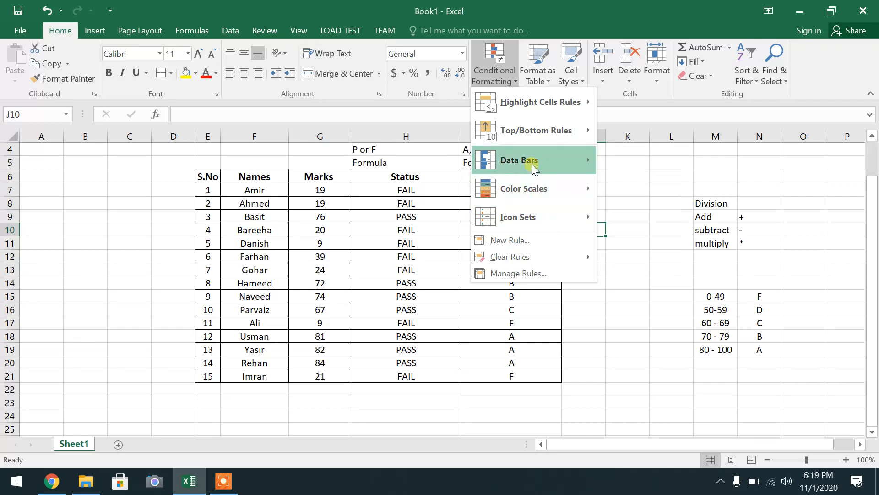
pyautogui.moveTo(532, 164)
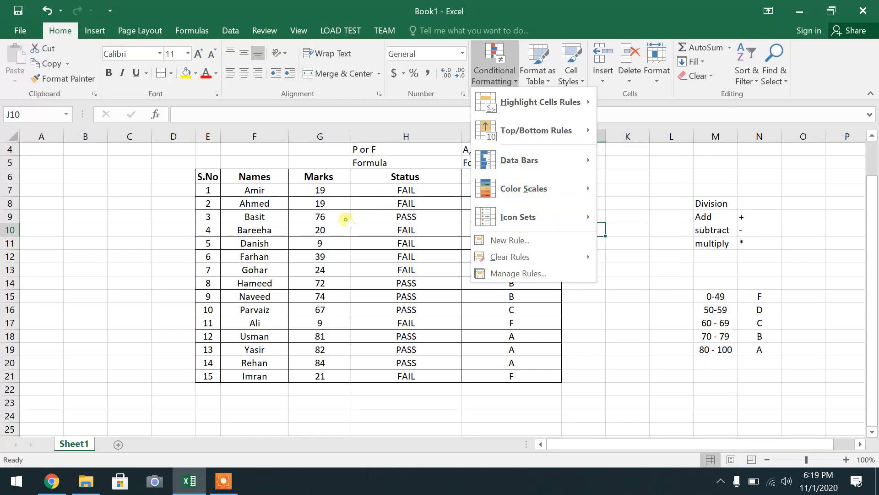
pyautogui.click(308, 190)
# Apply light blue gradient-fill data bars to the marks in G7:G21 with conditional formatting.
pyautogui.moveTo(308, 191); pyautogui.dragTo(320, 376)
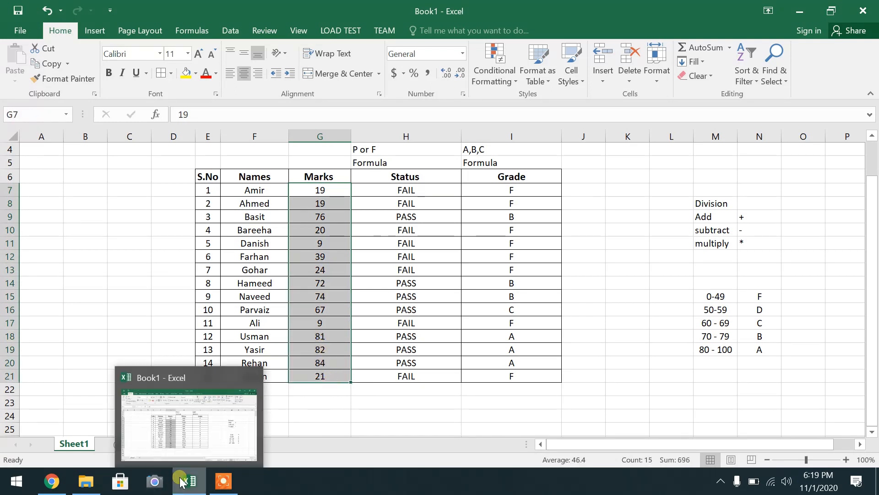
pyautogui.click(494, 73)
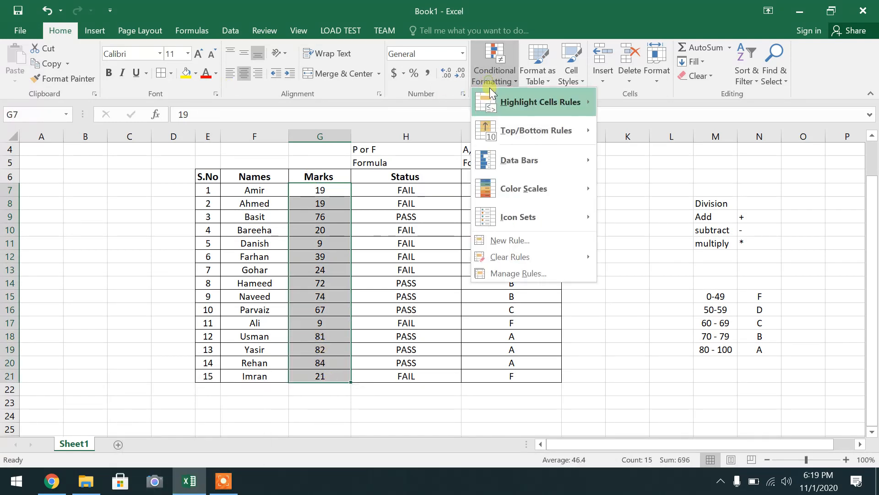
pyautogui.moveTo(529, 155)
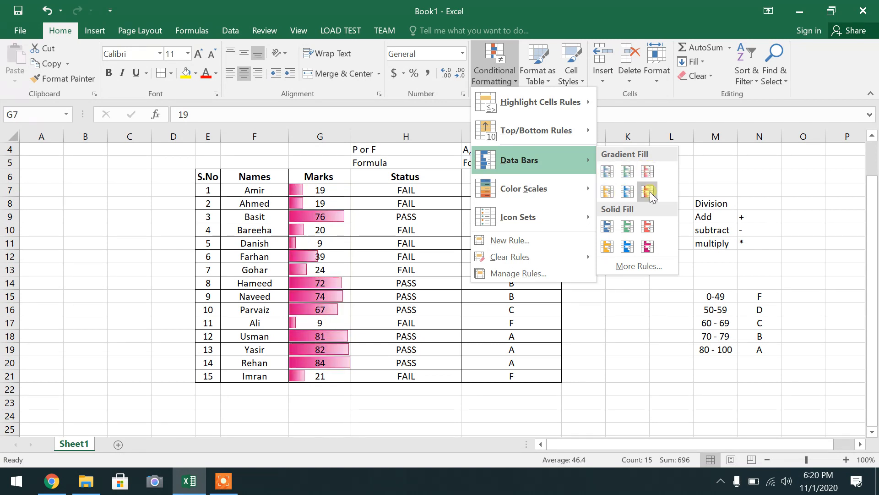
pyautogui.click(629, 191)
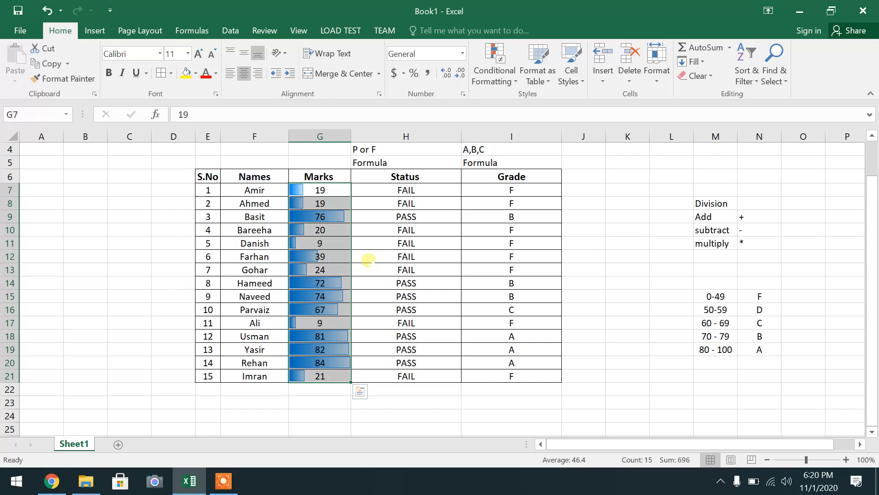
pyautogui.click(330, 256)
pyautogui.moveTo(320, 190); pyautogui.dragTo(323, 377)
pyautogui.click(423, 227)
pyautogui.moveTo(408, 189); pyautogui.dragTo(417, 376)
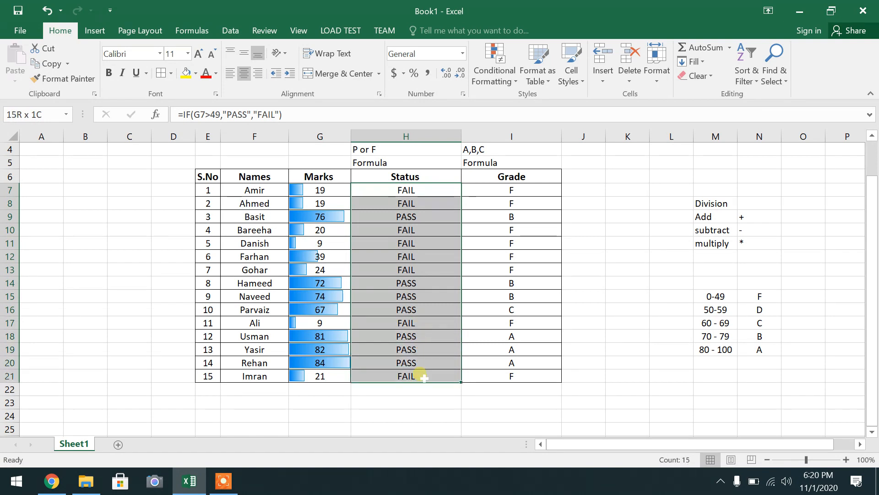
pyautogui.click(488, 73)
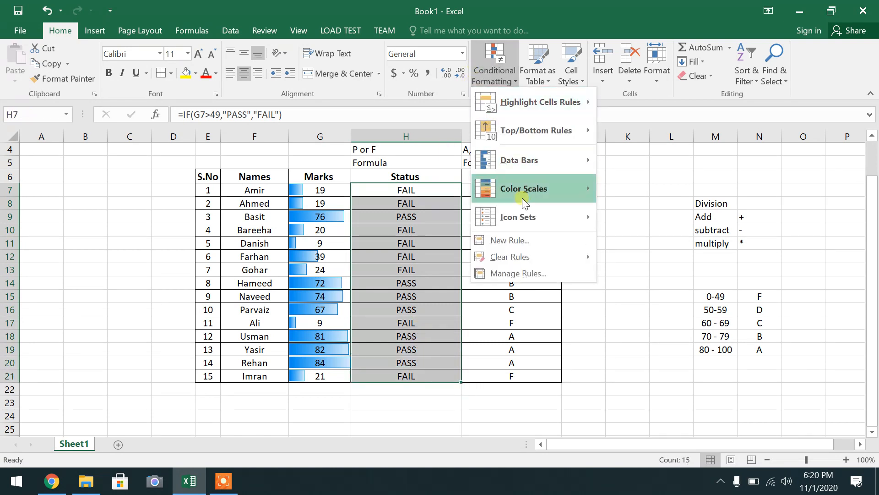
pyautogui.moveTo(522, 194)
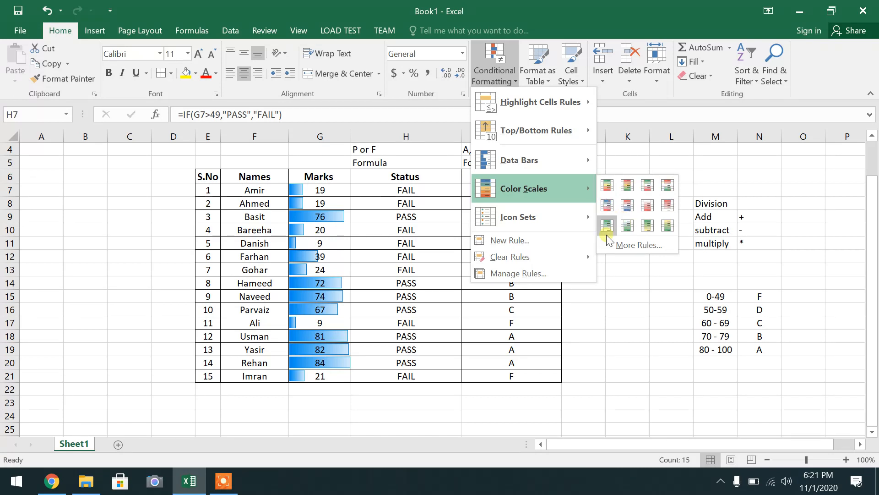
pyautogui.moveTo(506, 216)
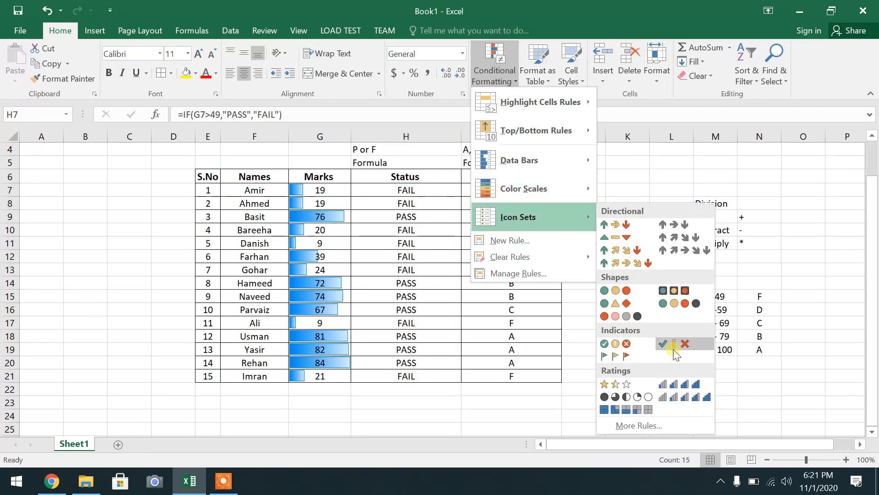
pyautogui.click(424, 279)
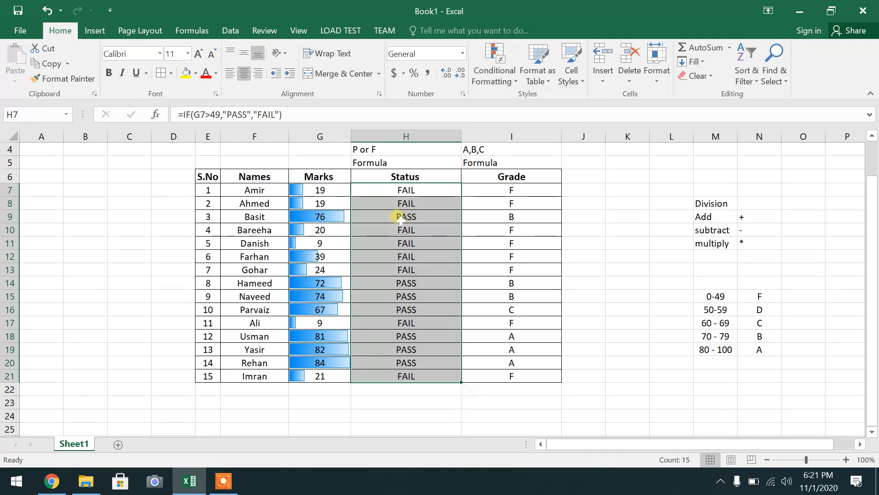
# Create an icon-set rule with red, yellow and green circles for G7:G21, showing the green icon for values >= 70 of type Number.
pyautogui.moveTo(323, 190); pyautogui.dragTo(331, 374)
pyautogui.click(494, 64)
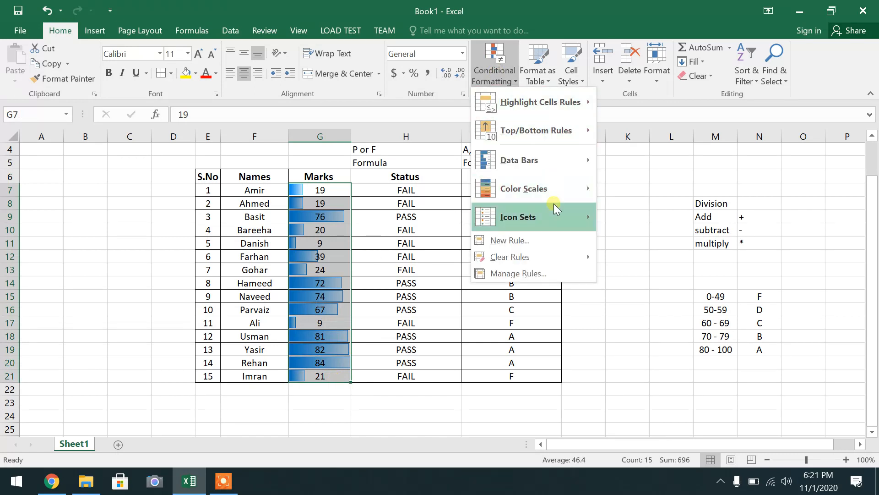
pyautogui.moveTo(556, 205)
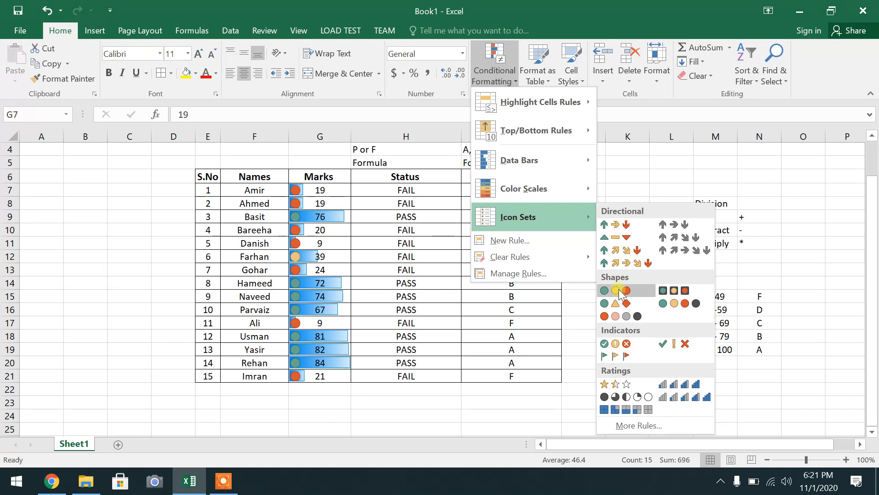
pyautogui.click(635, 426)
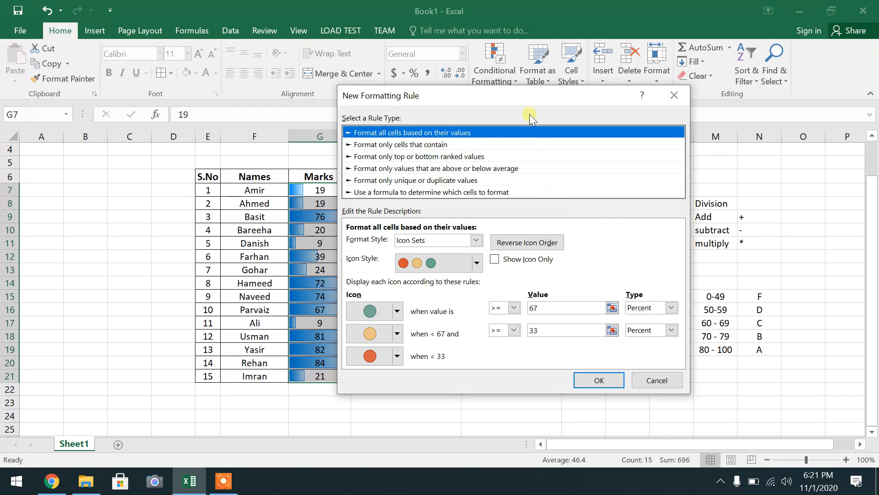
pyautogui.moveTo(524, 96); pyautogui.dragTo(649, 93)
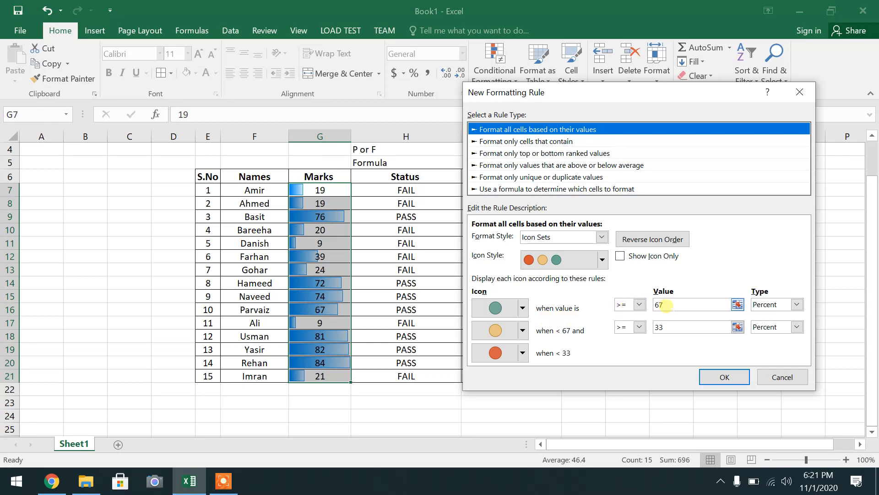
pyautogui.click(659, 305)
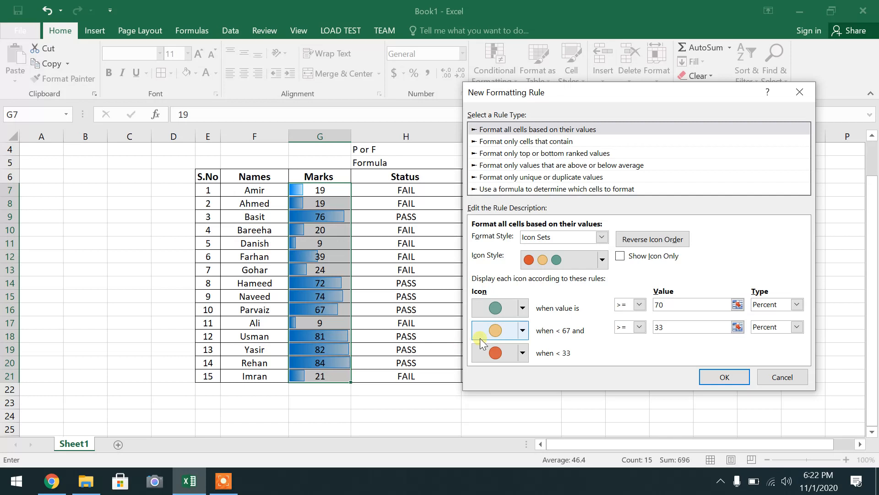
pyautogui.click(769, 305)
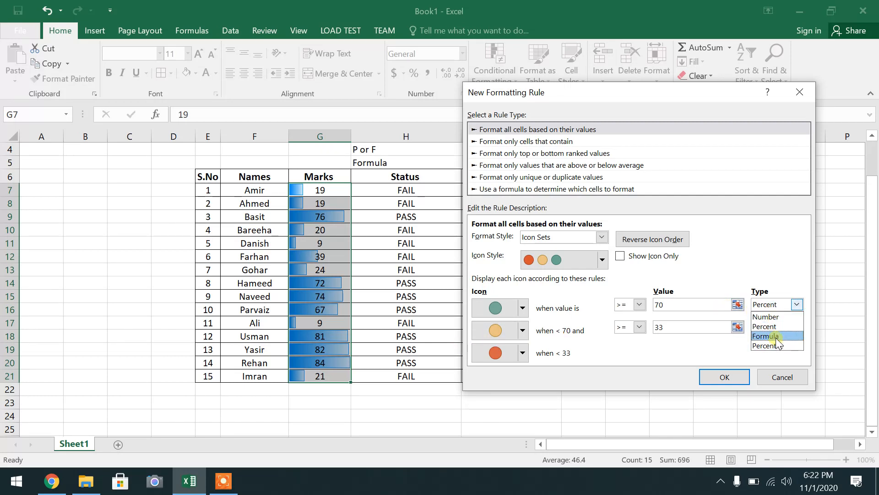
pyautogui.click(769, 317)
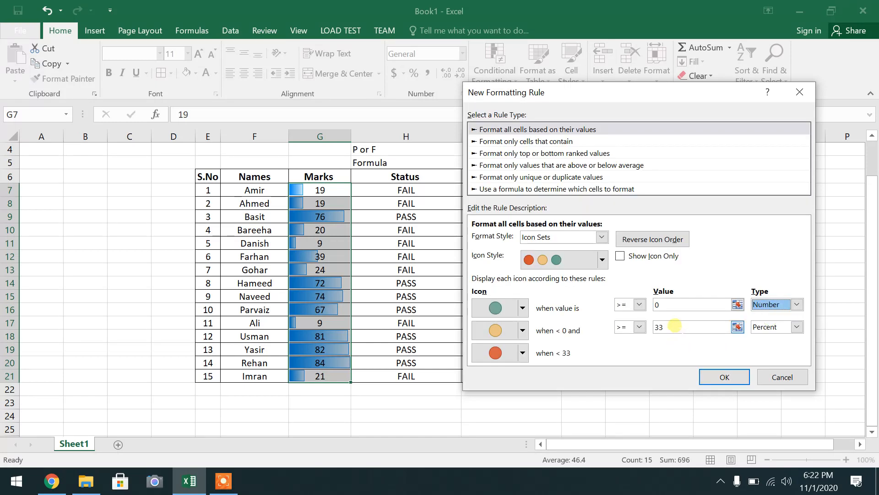
pyautogui.click(679, 302)
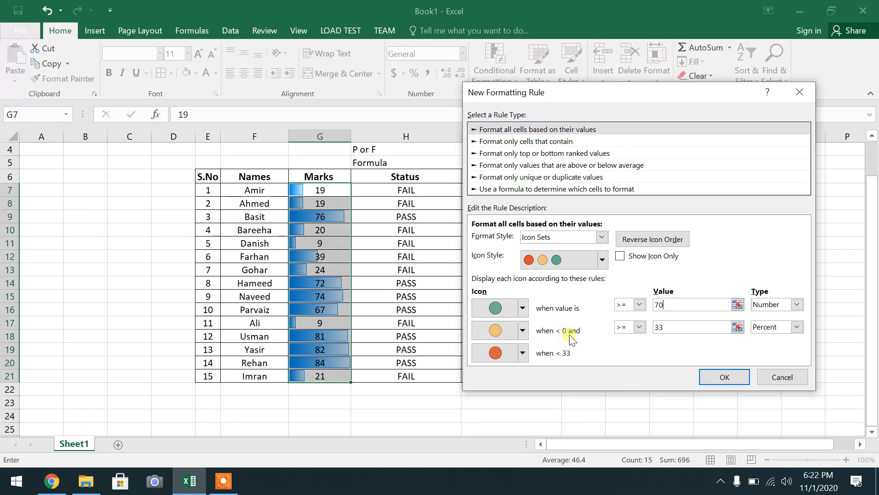
# Set the yellow circle's threshold to >= 50 of type Number and apply the icon-set rule to the marks.
pyautogui.click(658, 327)
pyautogui.doubleClick(662, 327)
pyautogui.write('50')
pyautogui.click(765, 327)
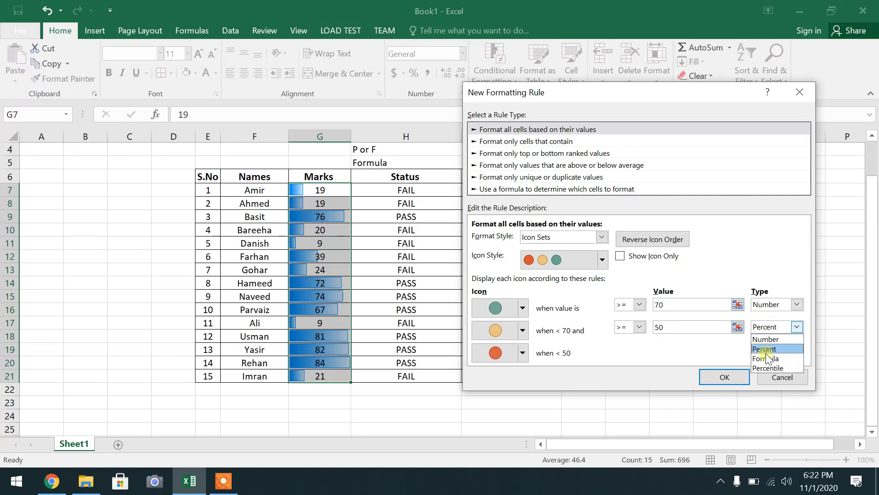
pyautogui.click(767, 340)
pyautogui.click(693, 327)
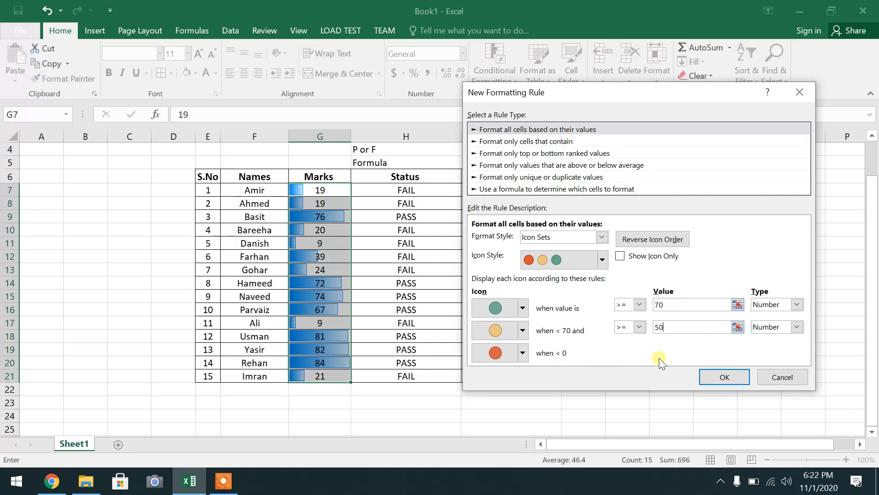
pyautogui.click(724, 378)
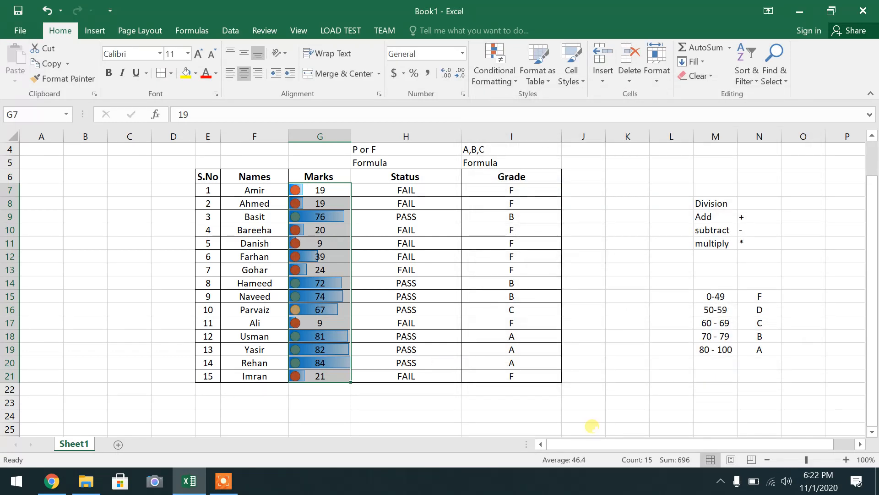
# Check the circle icons on several marks in column G and undo the icon-set rule.
pyautogui.click(338, 297)
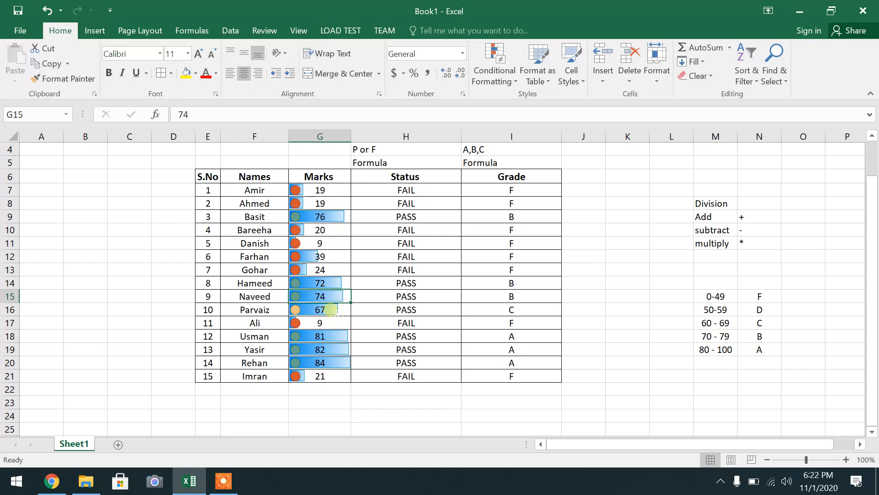
pyautogui.click(321, 219)
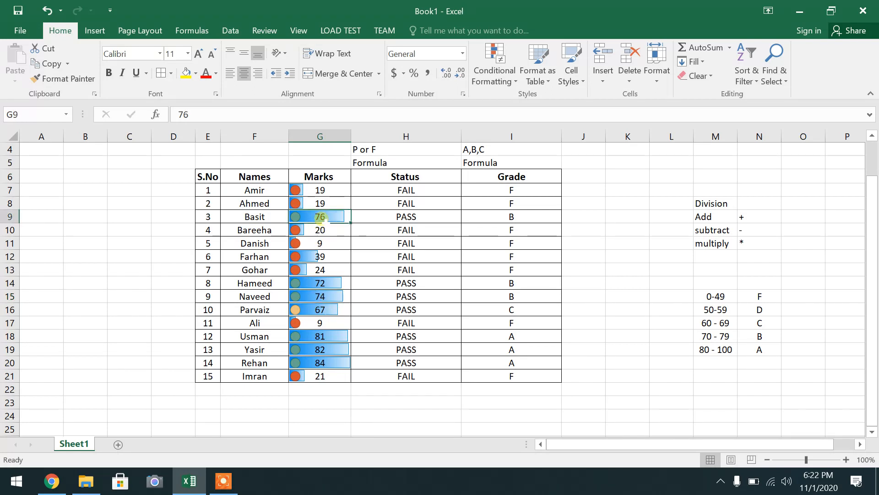
pyautogui.click(320, 283)
pyautogui.click(324, 298)
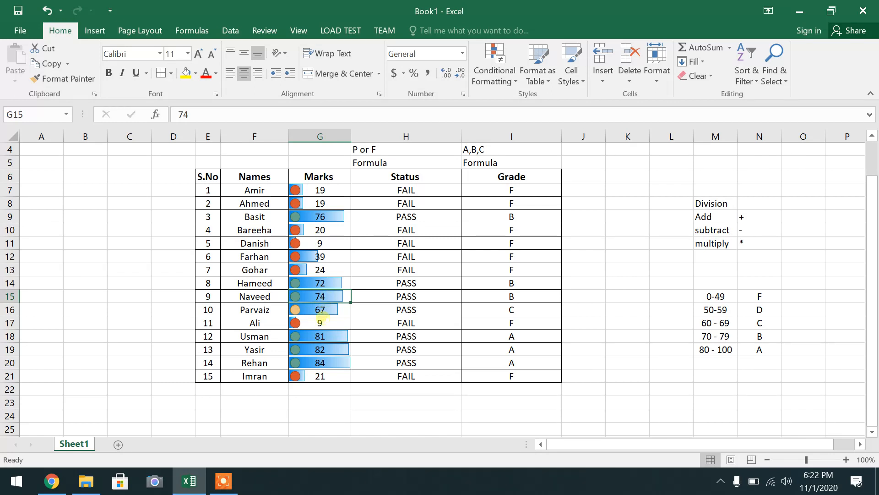
pyautogui.click(325, 312)
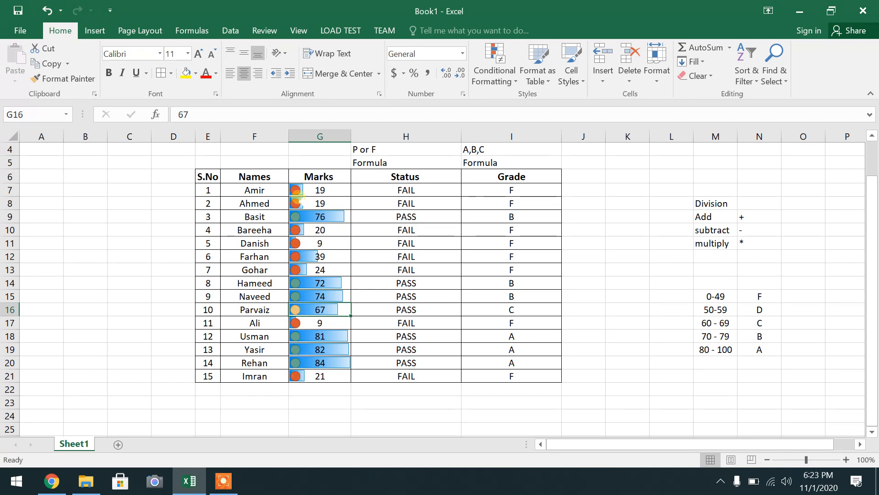
pyautogui.click(499, 73)
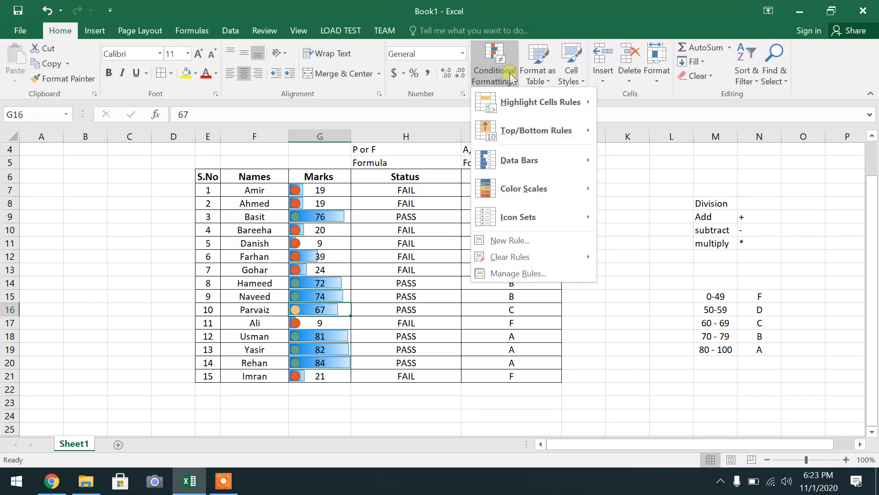
pyautogui.moveTo(527, 209)
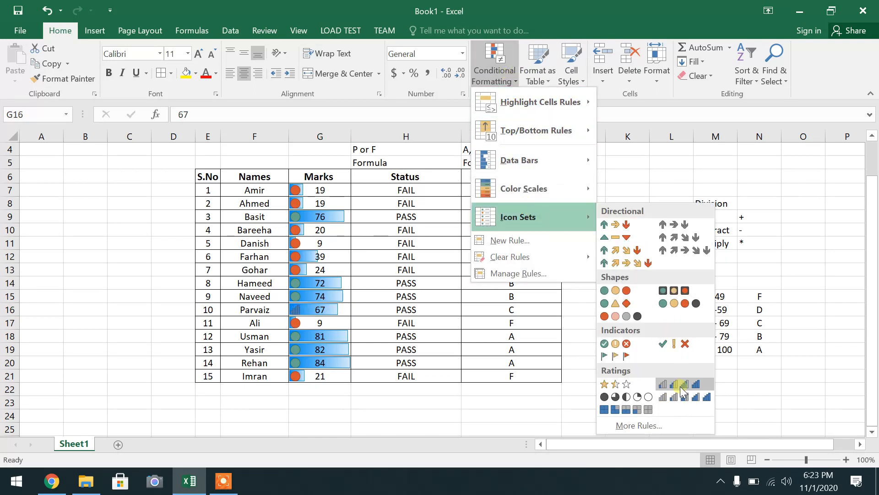
pyautogui.click(46, 11)
pyautogui.click(403, 270)
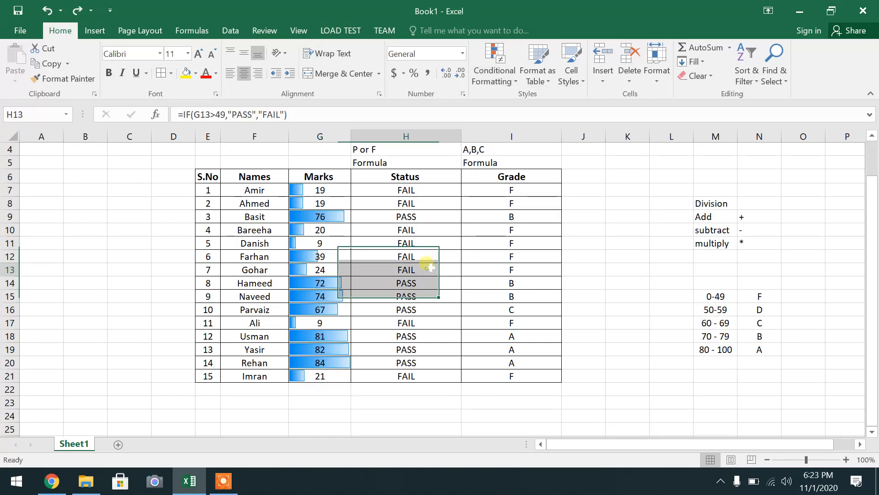
pyautogui.click(502, 83)
pyautogui.moveTo(518, 221)
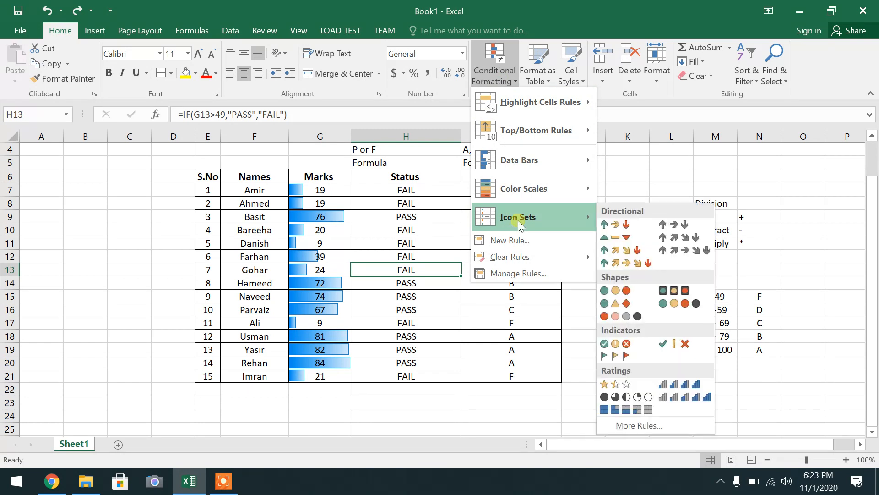
pyautogui.click(694, 384)
pyautogui.click(47, 10)
# Apply the five-bar ratings icon set to the marks in G7:G21 with conditional formatting.
pyautogui.moveTo(301, 186); pyautogui.dragTo(332, 378)
pyautogui.click(504, 84)
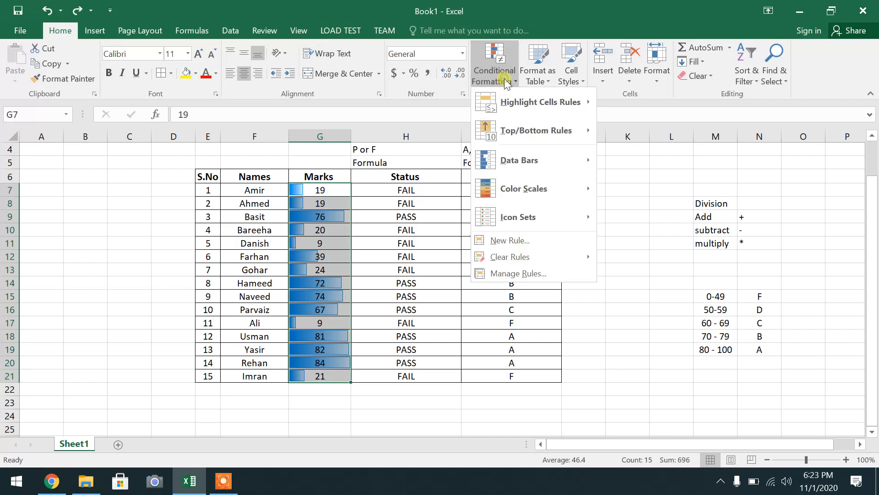
pyautogui.moveTo(535, 216)
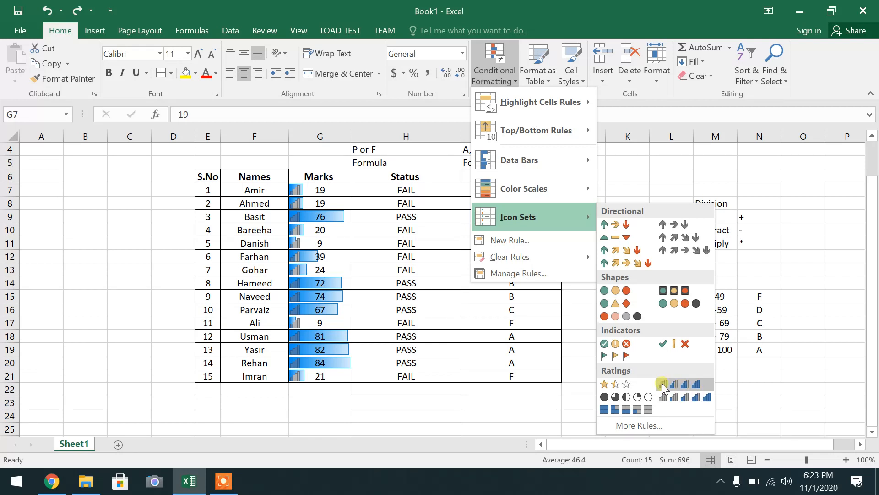
pyautogui.click(687, 396)
pyautogui.click(357, 293)
pyautogui.moveTo(341, 190); pyautogui.dragTo(329, 375)
pyautogui.click(303, 283)
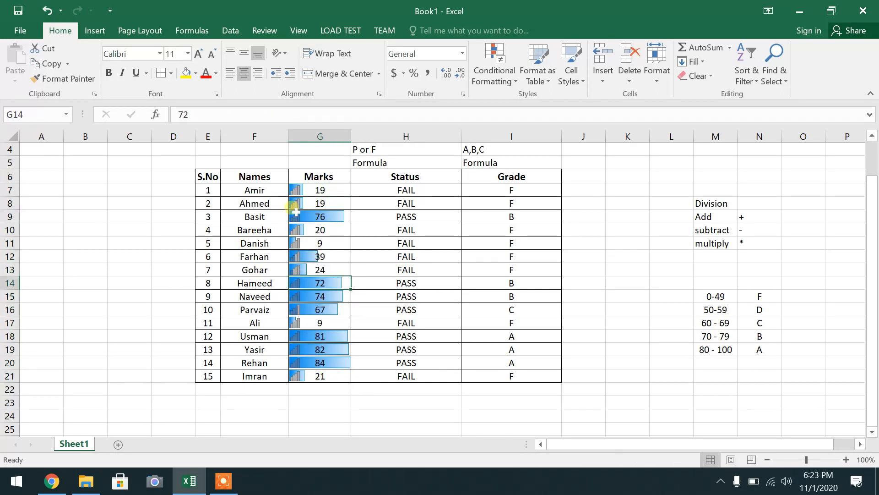
pyautogui.click(847, 460)
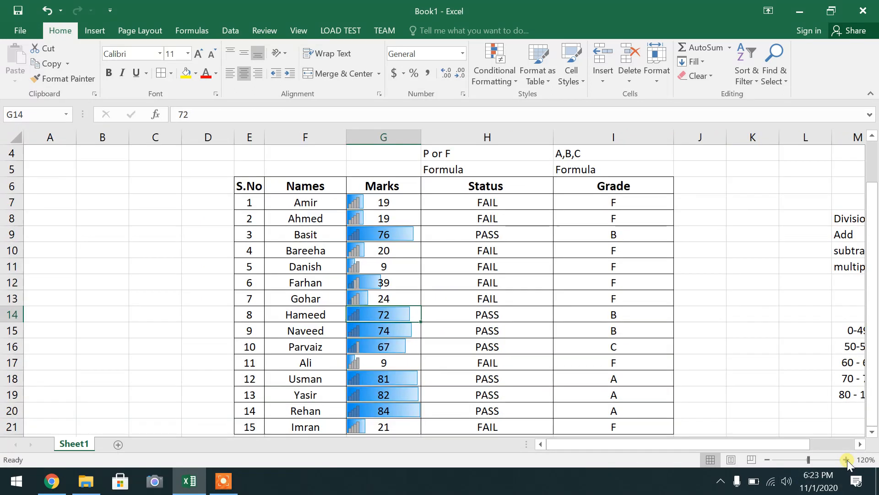
pyautogui.click(367, 232)
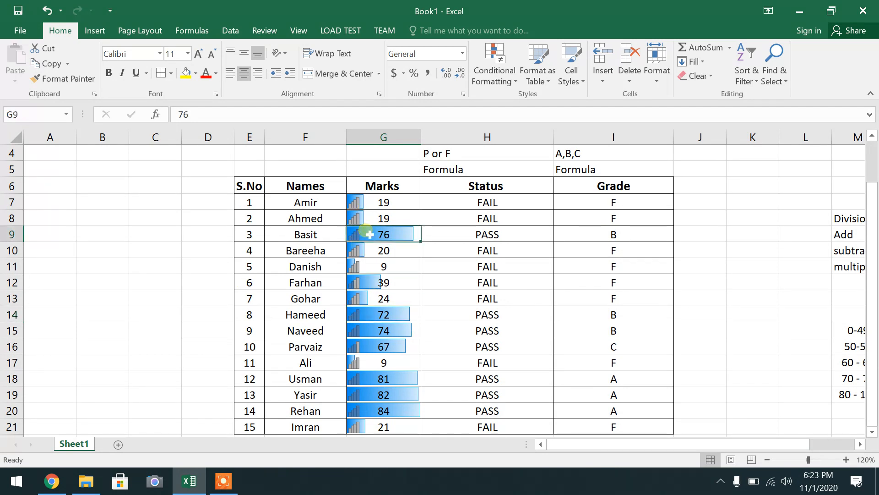
# Open the five-bar icon-set rule on the marks in G7:G21 for editing from the Conditional Formatting Rules Manager.
pyautogui.moveTo(367, 200); pyautogui.dragTo(399, 378)
pyautogui.click(493, 75)
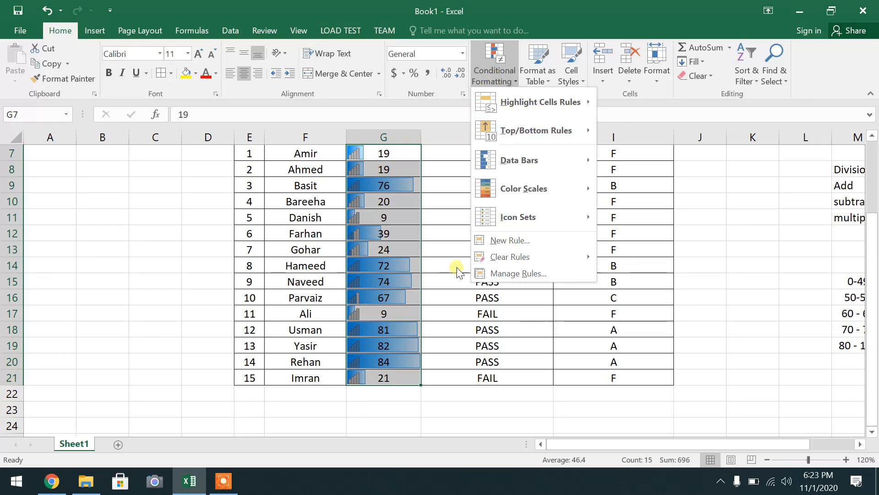
pyautogui.moveTo(502, 260)
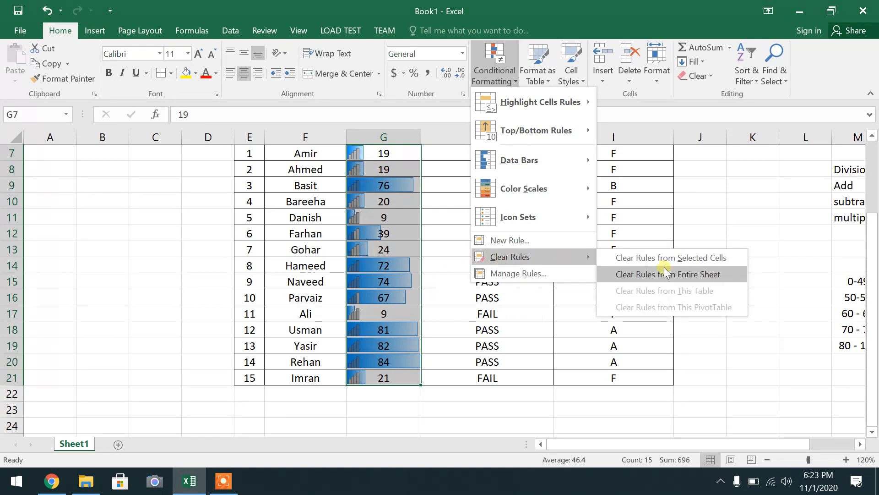
pyautogui.click(540, 273)
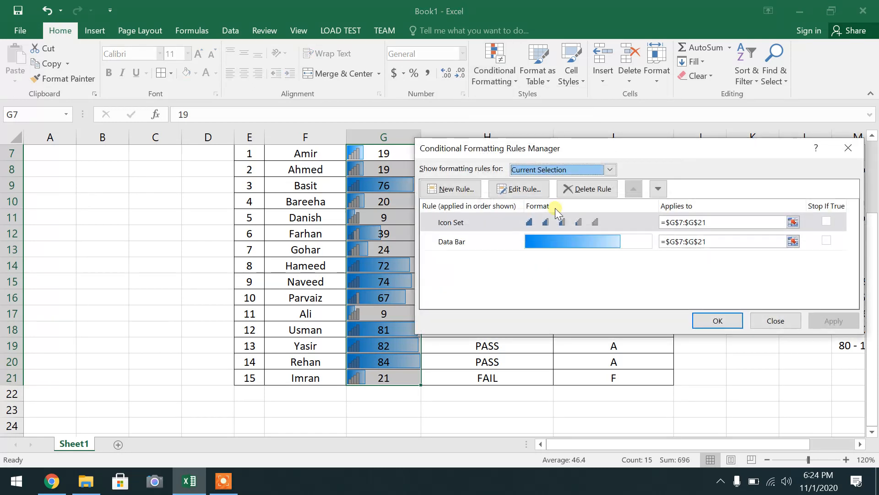
pyautogui.moveTo(590, 149); pyautogui.dragTo(615, 133)
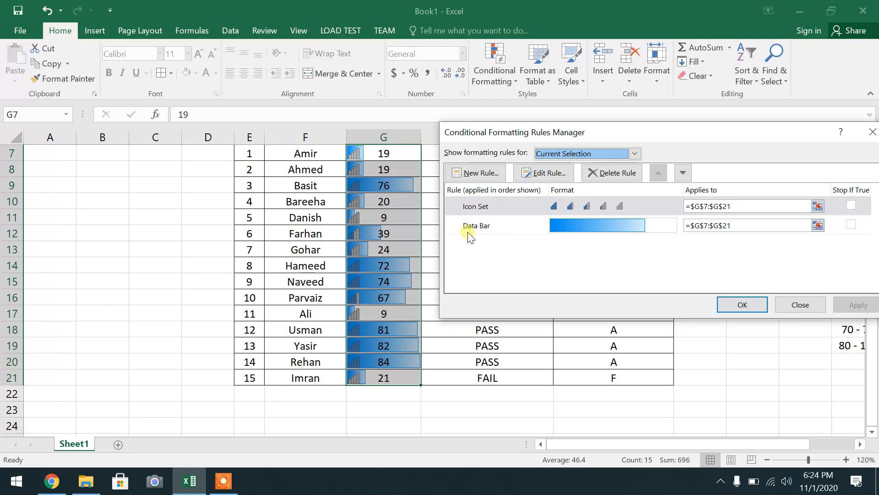
pyautogui.moveTo(613, 132); pyautogui.dragTo(505, 142)
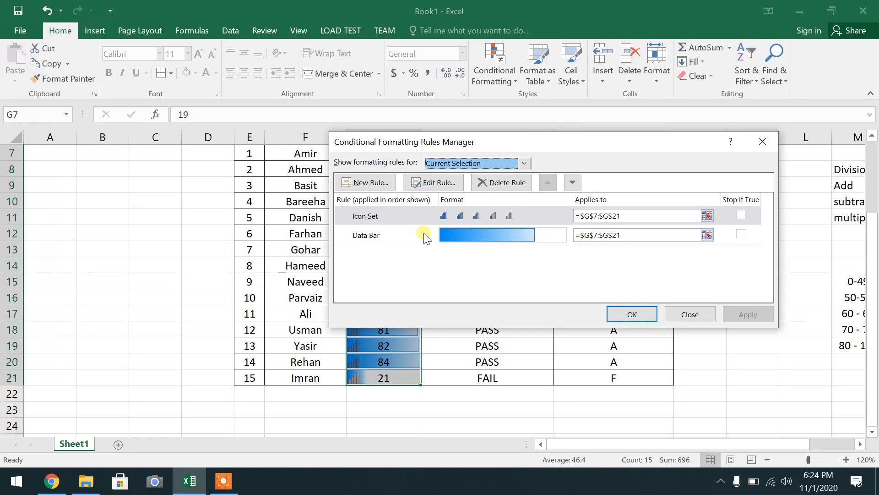
pyautogui.click(708, 216)
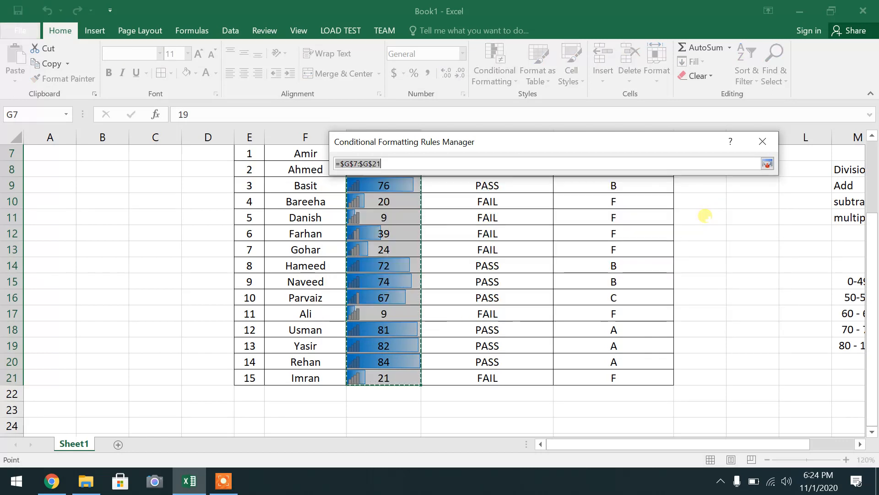
pyautogui.click(768, 164)
pyautogui.click(489, 219)
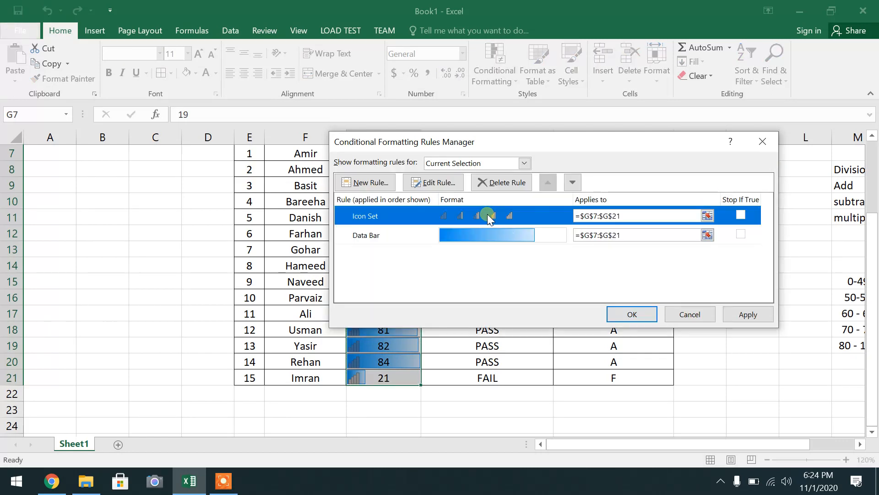
pyautogui.doubleClick(488, 216)
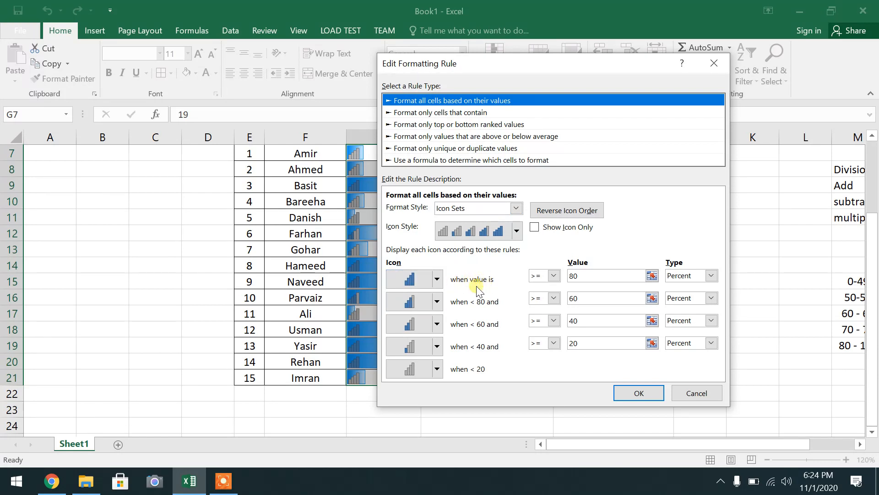
# Set the two highest bar icons' thresholds to >= 85 and >= 70, both of type Number.
pyautogui.click(687, 275)
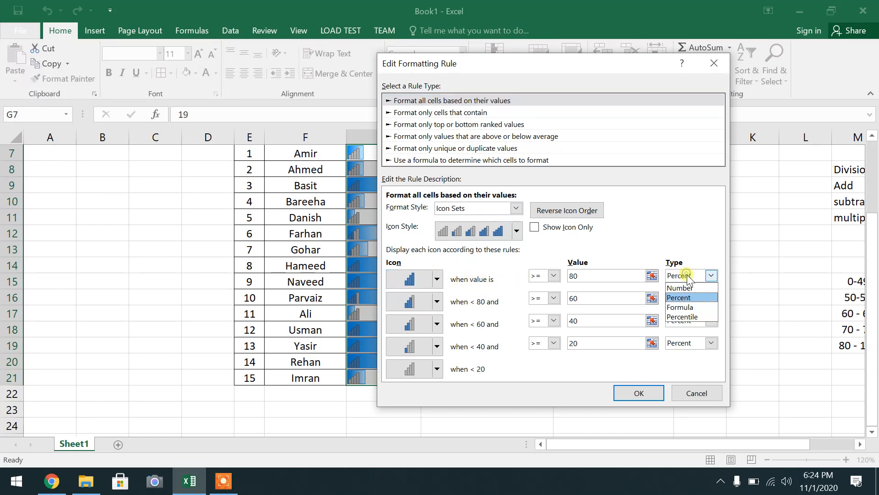
pyautogui.click(681, 287)
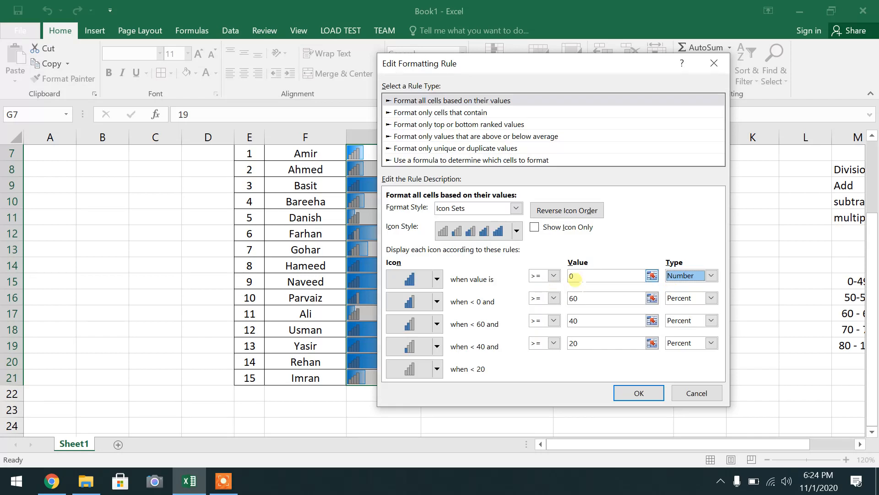
pyautogui.click(582, 276)
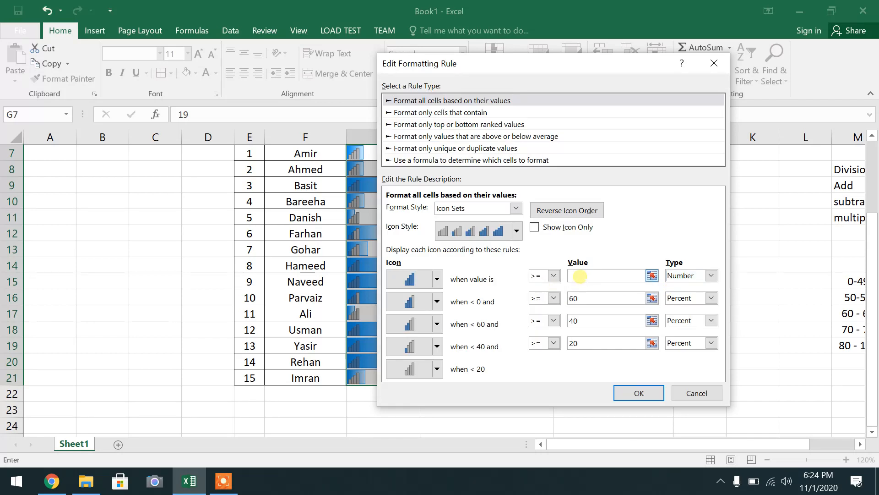
pyautogui.write('85')
pyautogui.click(585, 298)
pyautogui.click(683, 298)
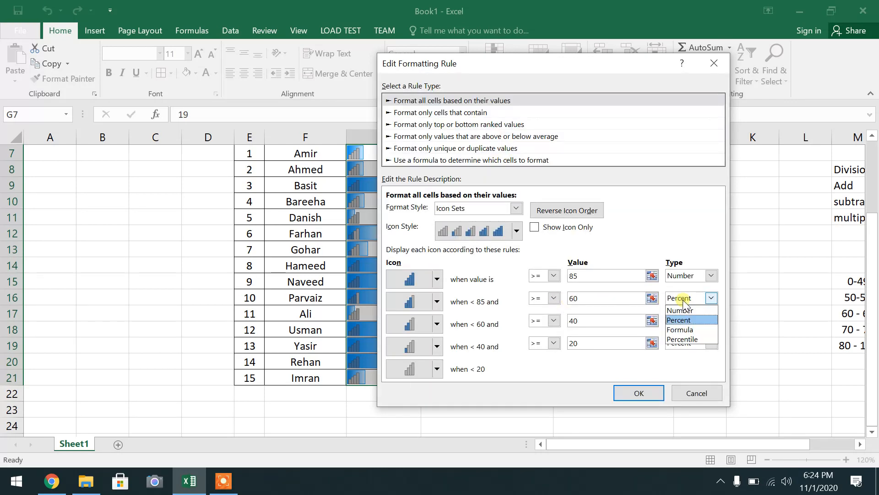
pyautogui.click(682, 312)
pyautogui.click(602, 295)
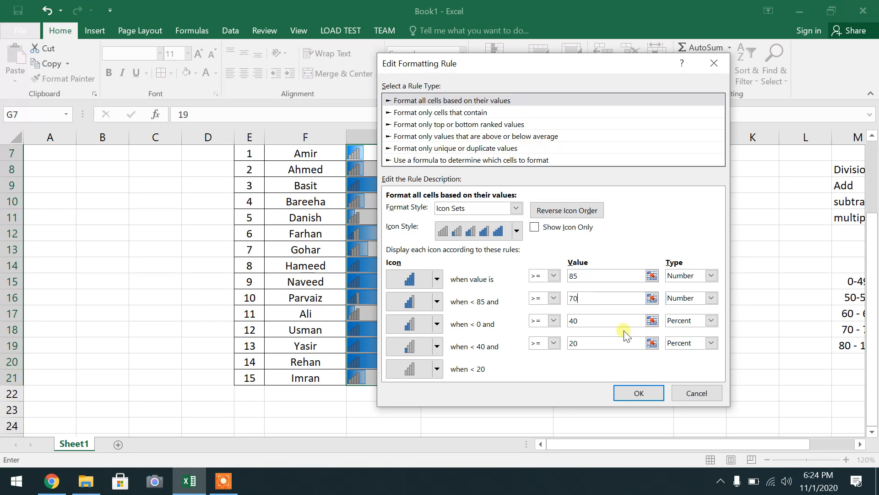
# Set the third bar icon's threshold to >= 50 of type Number.
pyautogui.click(592, 320)
pyautogui.click(693, 321)
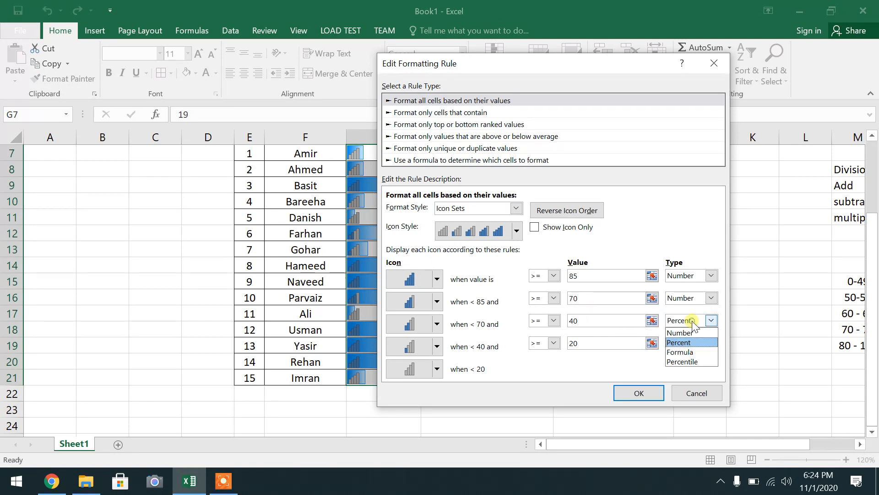
pyautogui.click(690, 332)
pyautogui.click(605, 320)
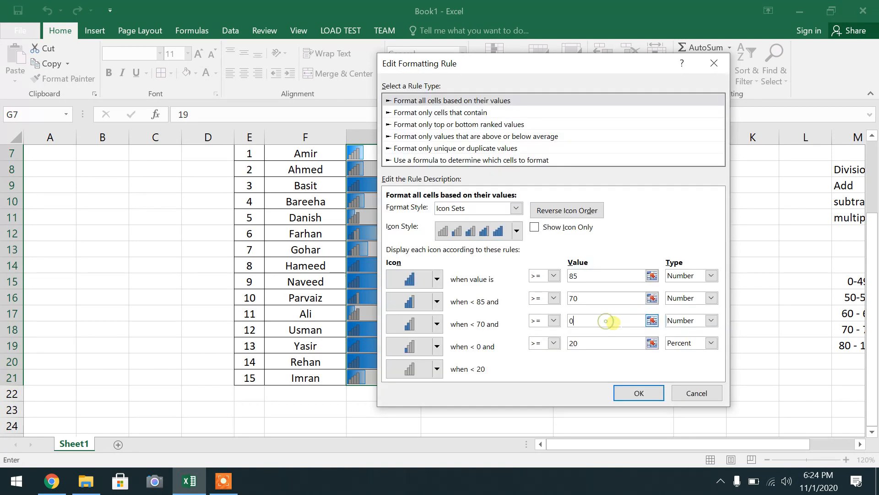
pyautogui.press('BackSpace')
pyautogui.write('5')
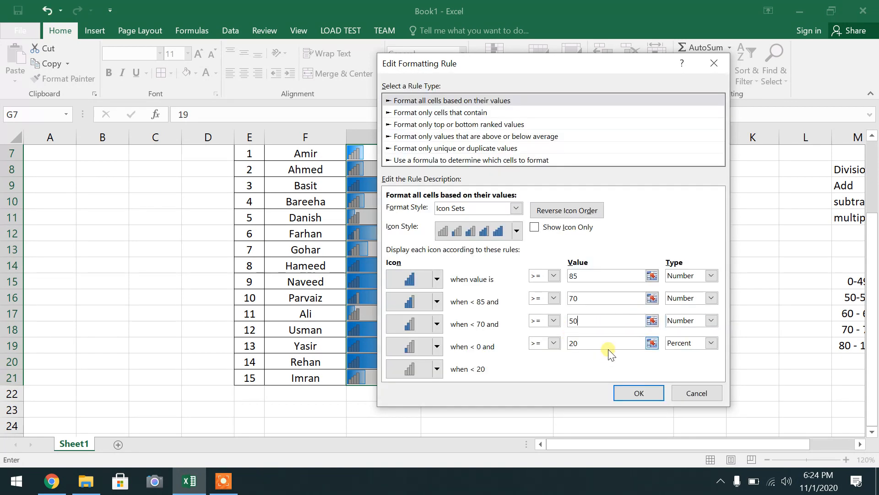
# Set the fourth bar icon's threshold to >= 40 of type Number and apply the edited icon-set rule to the marks.
pyautogui.click(605, 343)
pyautogui.click(682, 344)
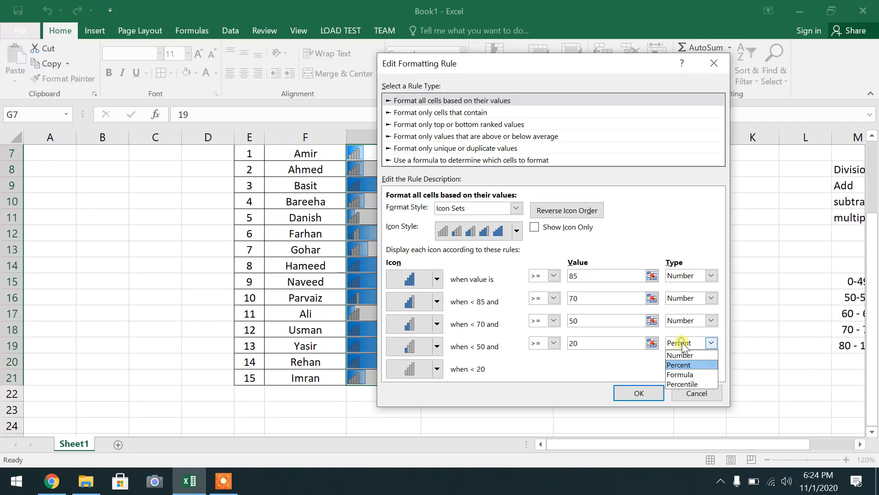
pyautogui.click(679, 355)
pyautogui.click(613, 340)
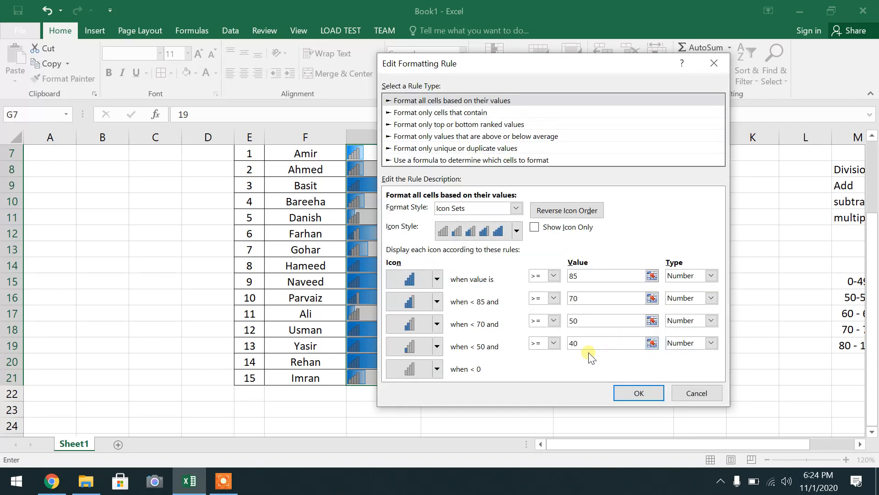
pyautogui.click(639, 393)
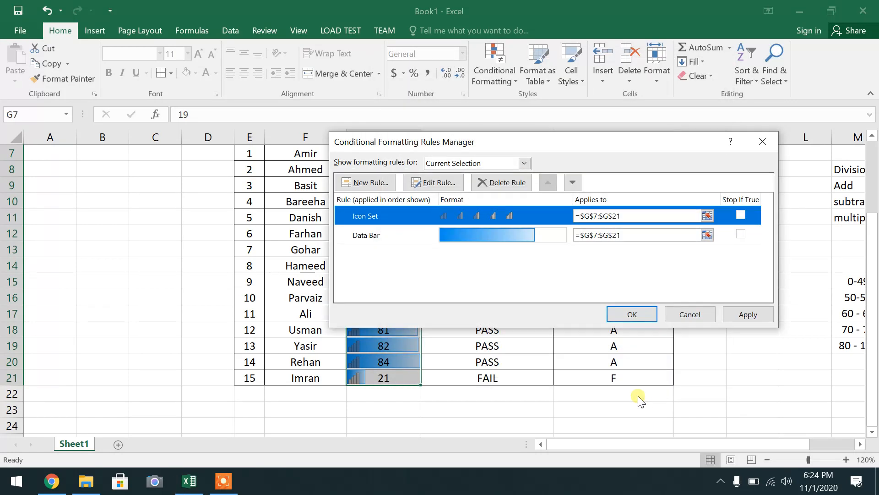
pyautogui.click(727, 315)
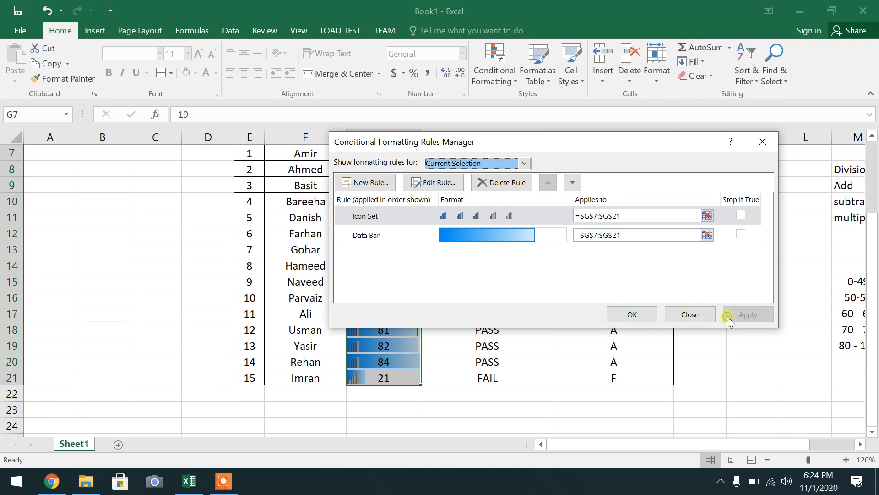
pyautogui.click(631, 316)
pyautogui.click(469, 394)
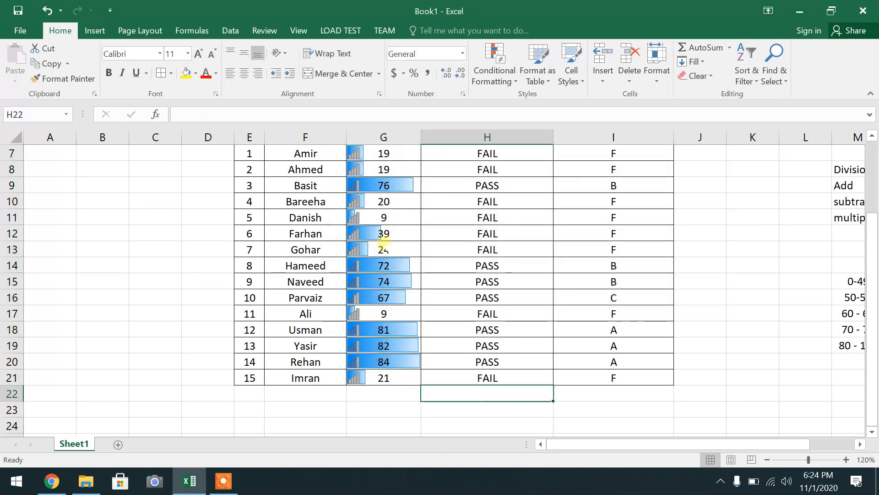
pyautogui.scroll(1, 397, 334)
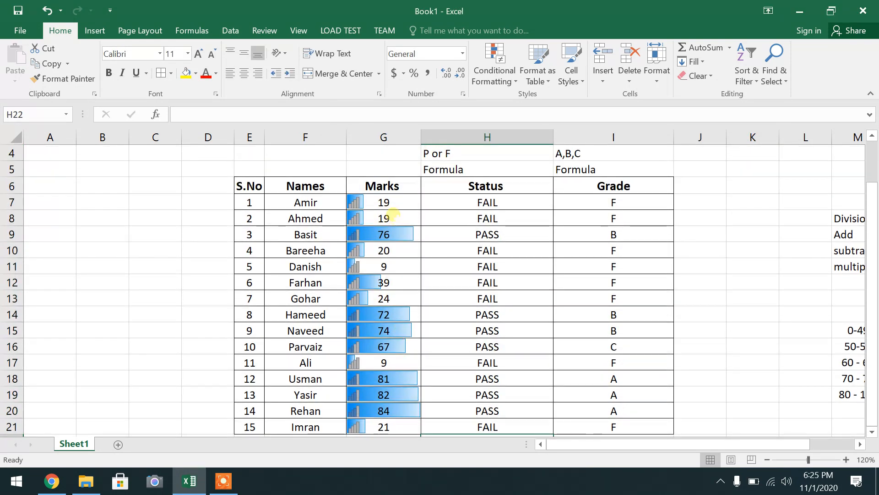
pyautogui.click(390, 299)
pyautogui.click(495, 69)
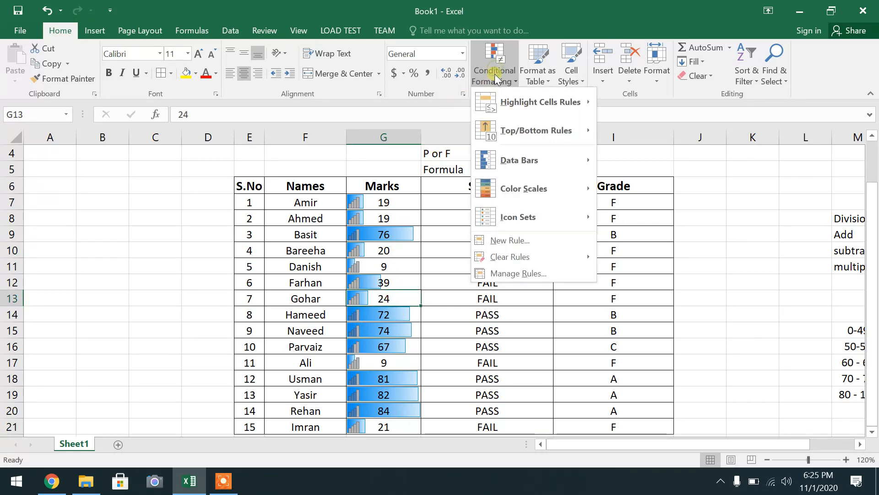
pyautogui.moveTo(514, 97)
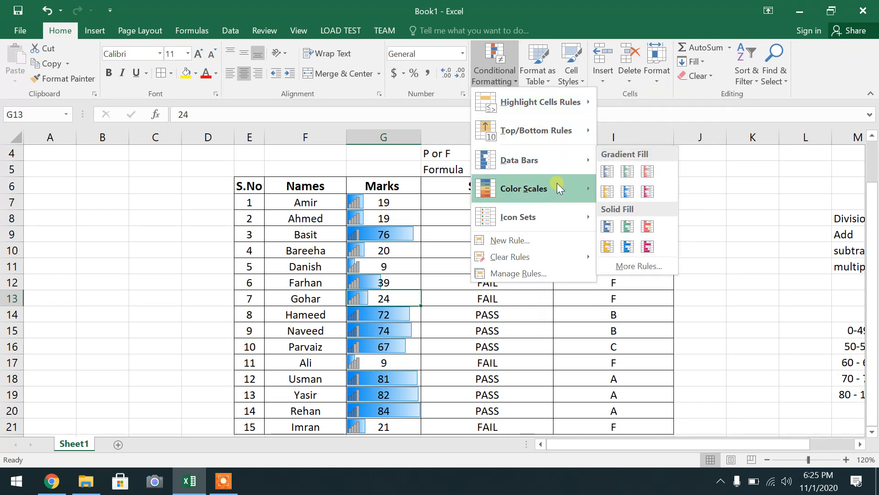
pyautogui.moveTo(558, 192)
pyautogui.moveTo(554, 214)
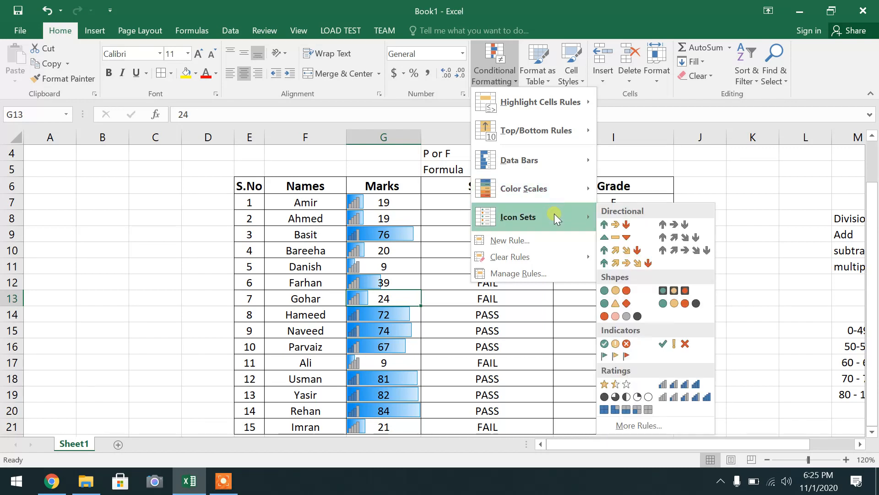
pyautogui.click(436, 230)
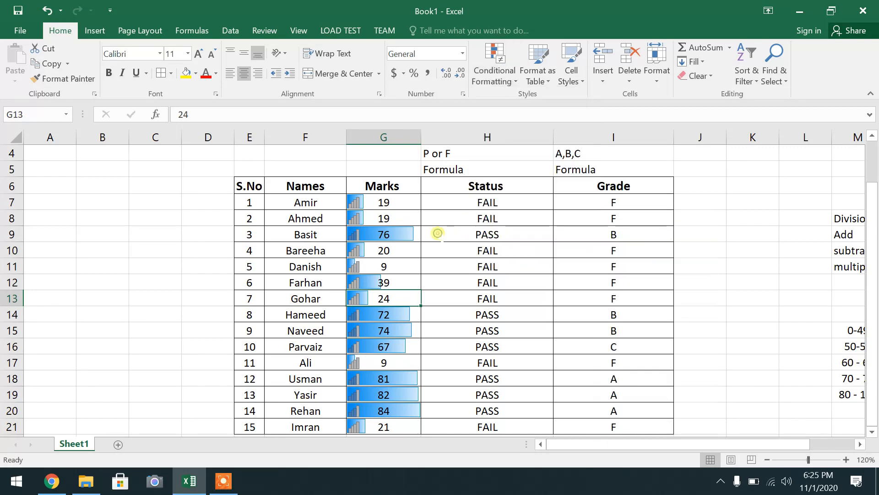
# Review the mark in G7, the pass/fail IF formula in H7 and the nested IF grade formula in I7.
pyautogui.click(768, 460)
pyautogui.click(767, 460)
pyautogui.click(767, 460)
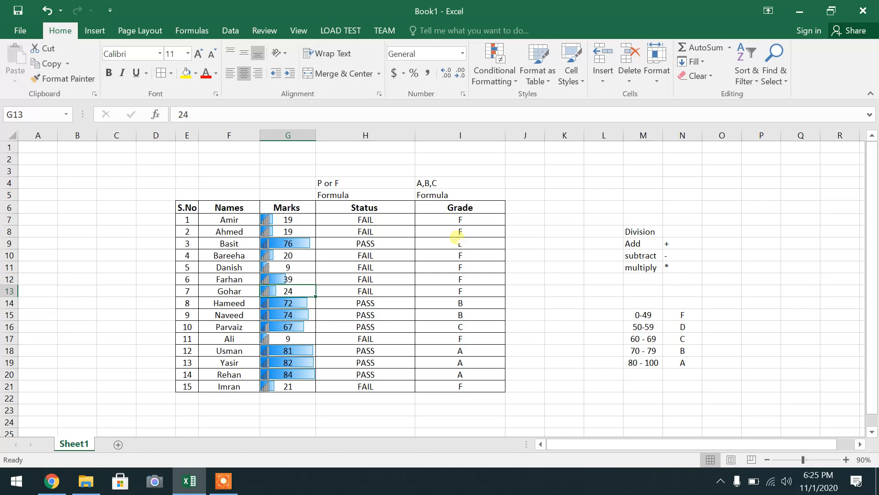
pyautogui.click(461, 221)
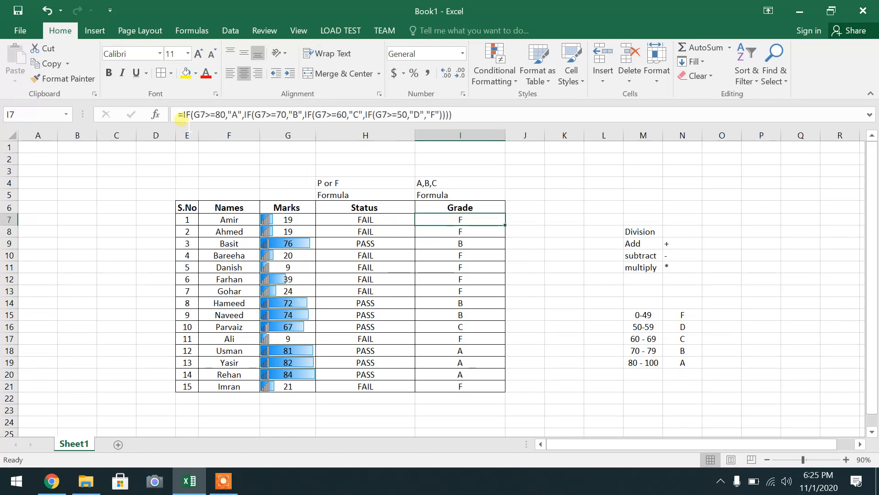
pyautogui.click(302, 220)
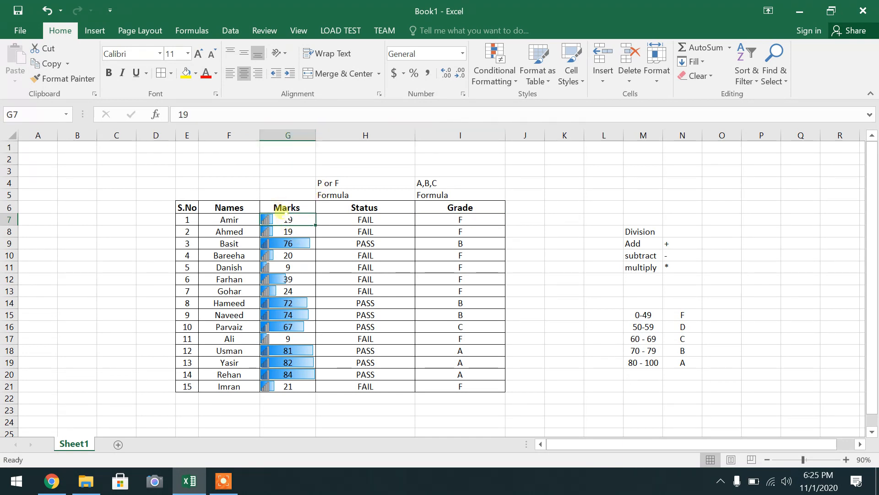
pyautogui.click(391, 220)
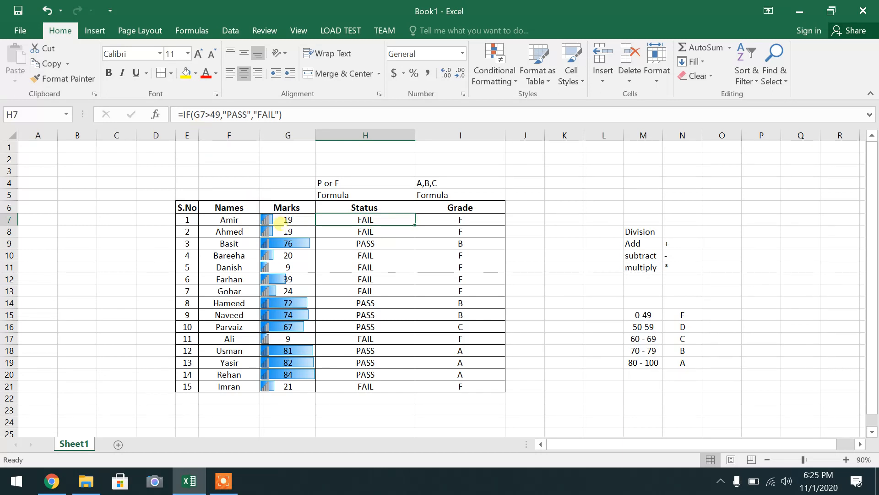
pyautogui.click(441, 220)
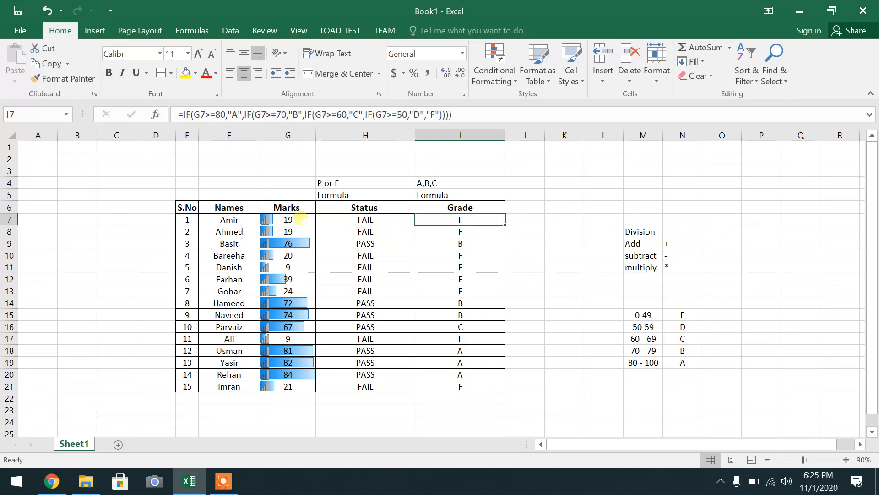
pyautogui.click(300, 219)
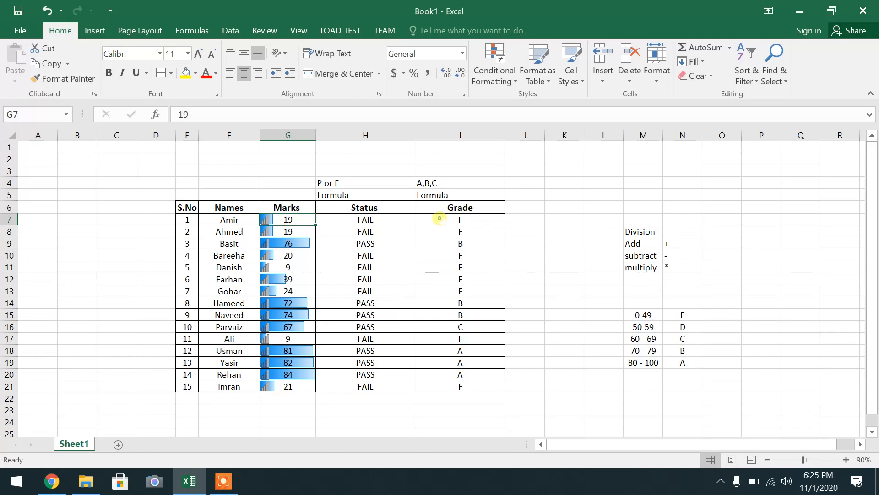
pyautogui.click(440, 220)
pyautogui.click(393, 220)
pyautogui.click(428, 220)
pyautogui.click(378, 219)
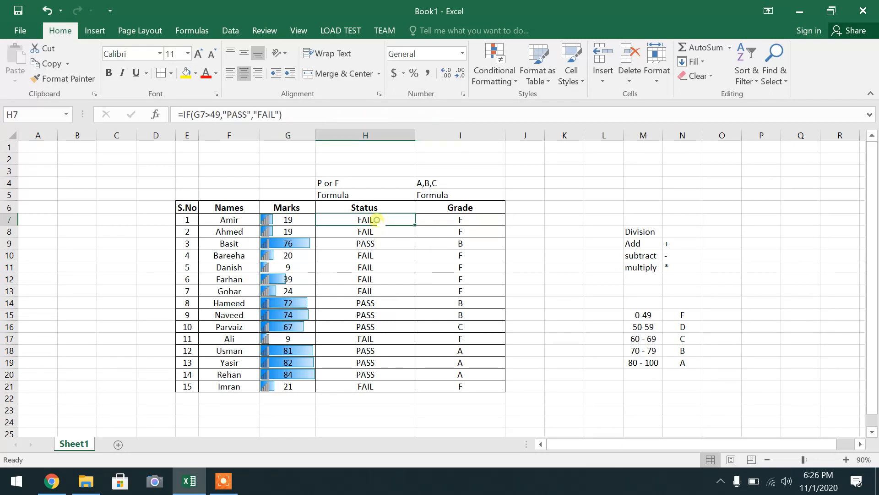
pyautogui.click(427, 218)
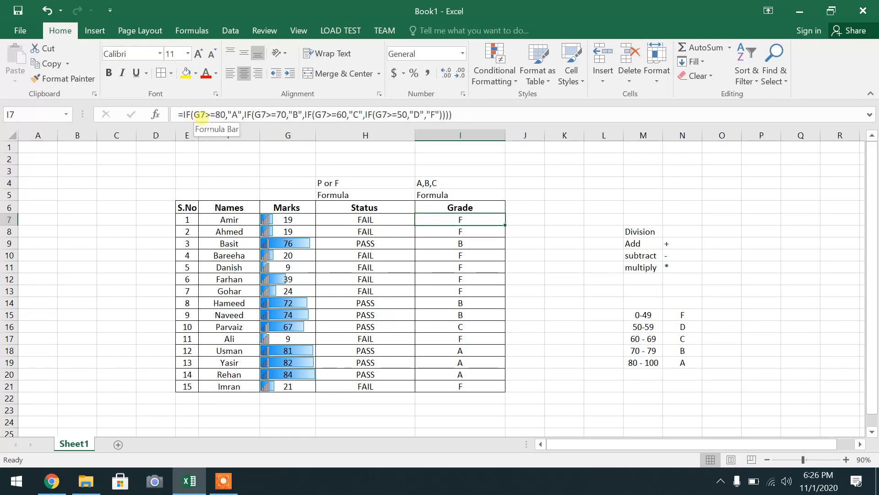
pyautogui.click(346, 219)
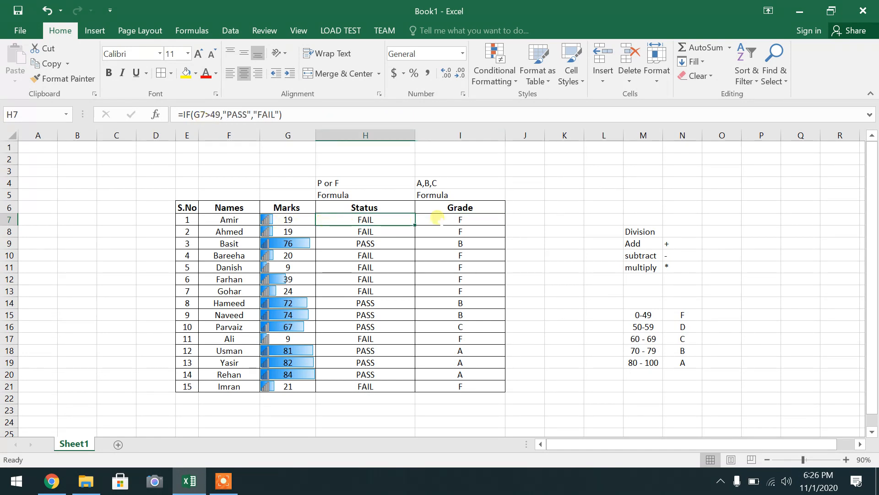
pyautogui.click(436, 219)
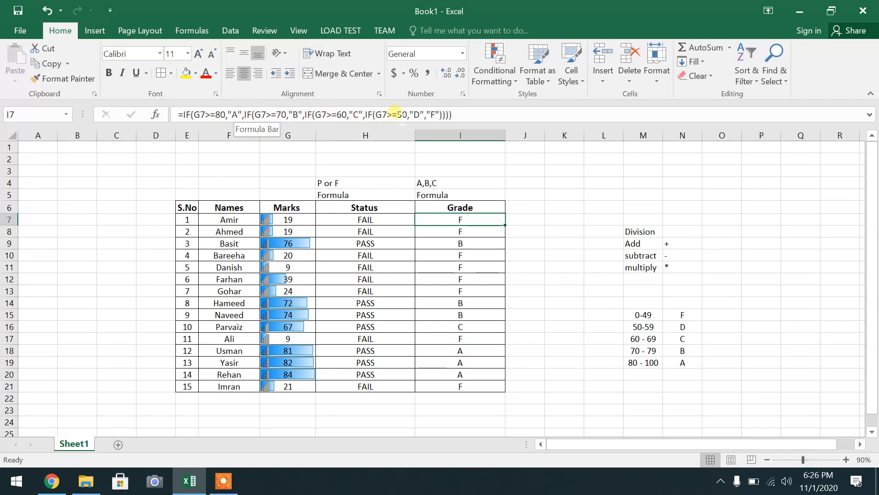
pyautogui.click(461, 114)
pyautogui.click(467, 335)
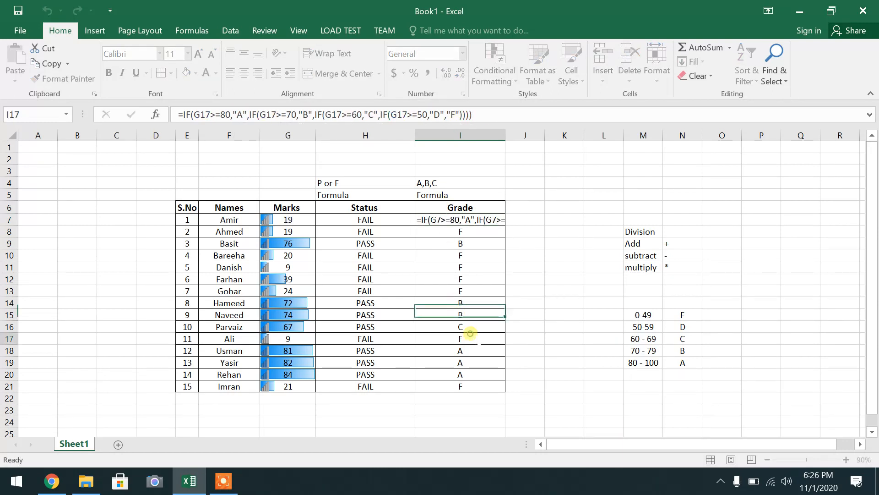